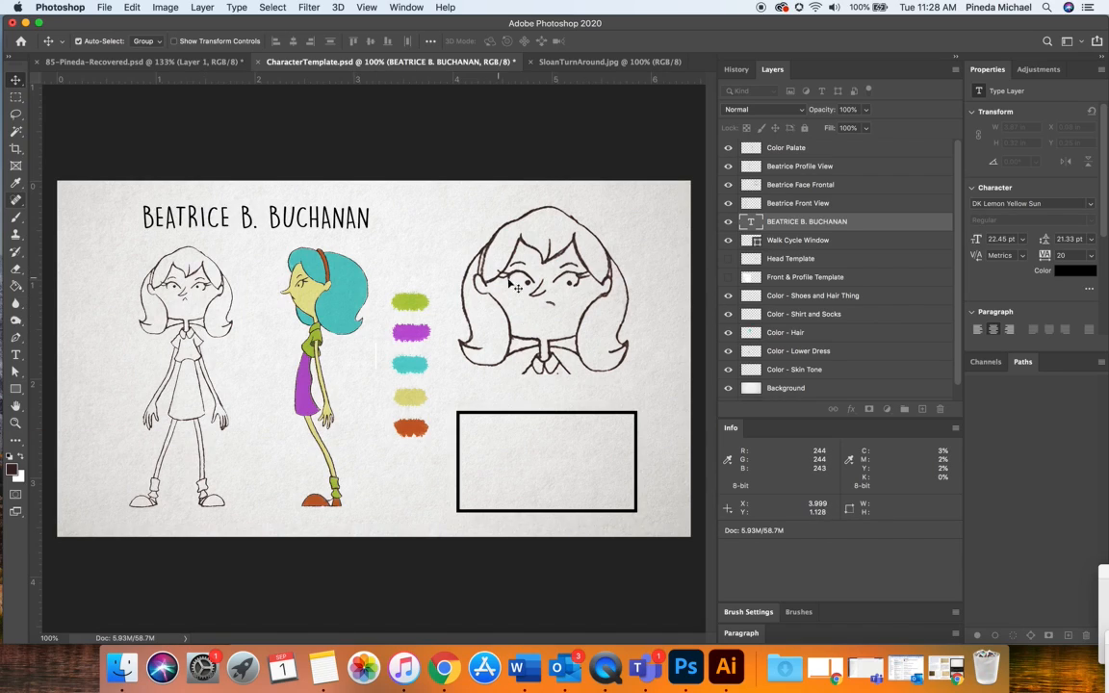
Toggle the visibility of the Color - Shirt and Socks layer to see which parts of the profile figure it colors.
click(852, 340)
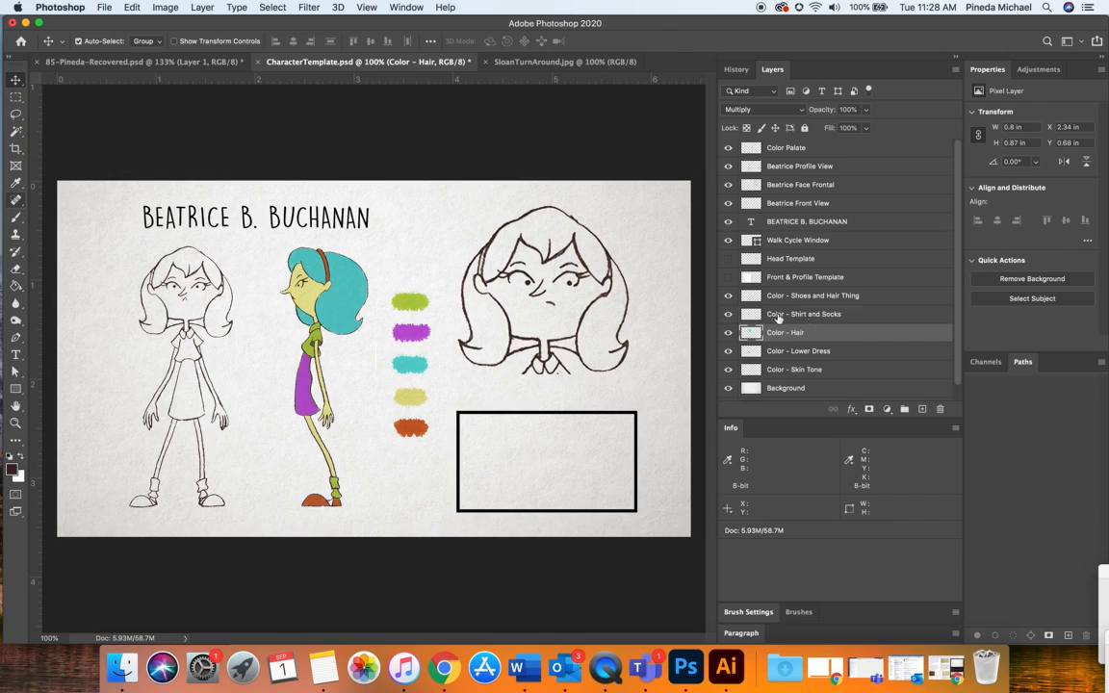
click(836, 315)
click(729, 315)
click(728, 315)
click(729, 315)
click(729, 315)
click(729, 315)
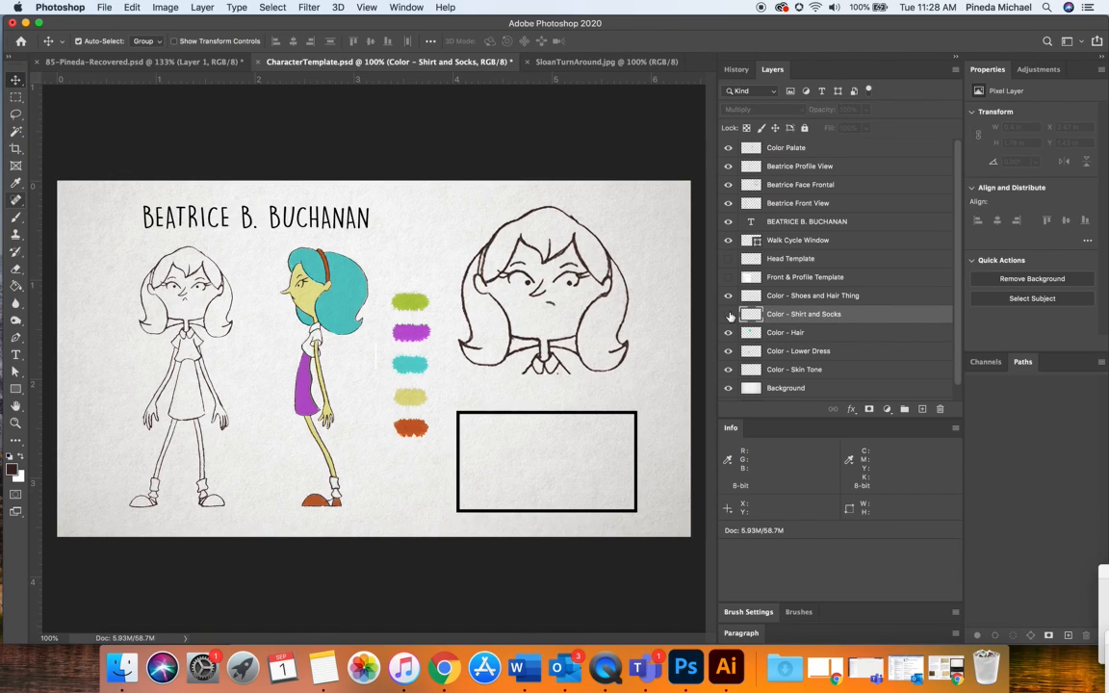
Toggle the Color - Shoes and Hair Thing layer to examine what it colors, leaving it and the shirt-and-socks layer shown.
click(729, 297)
click(729, 297)
click(729, 297)
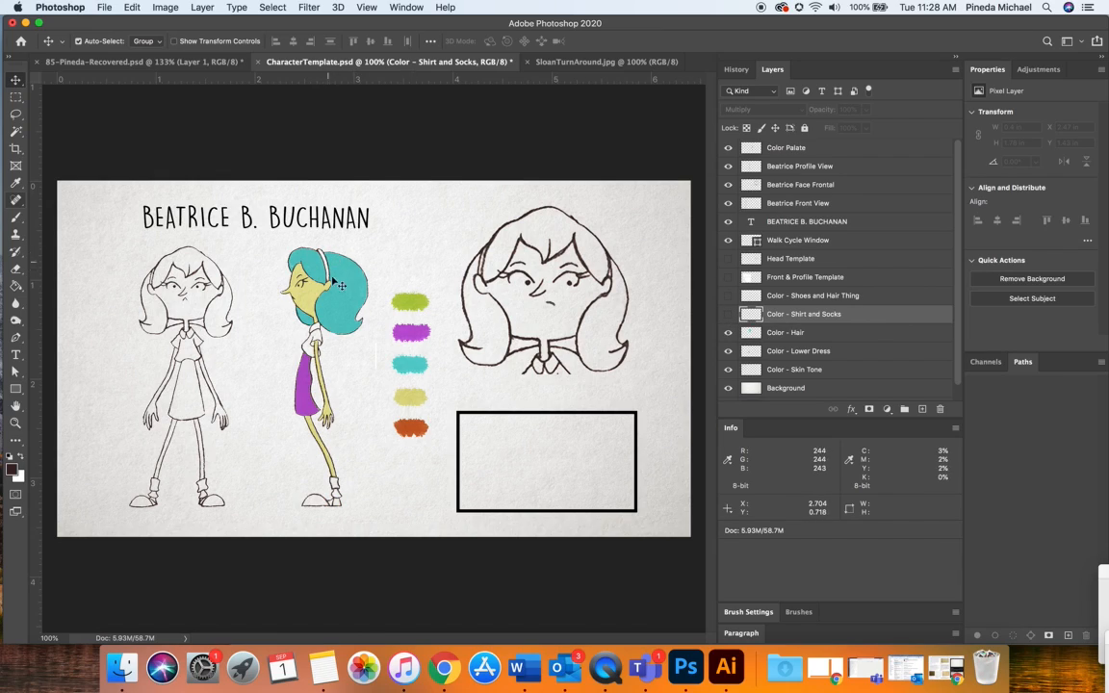
click(729, 315)
click(729, 297)
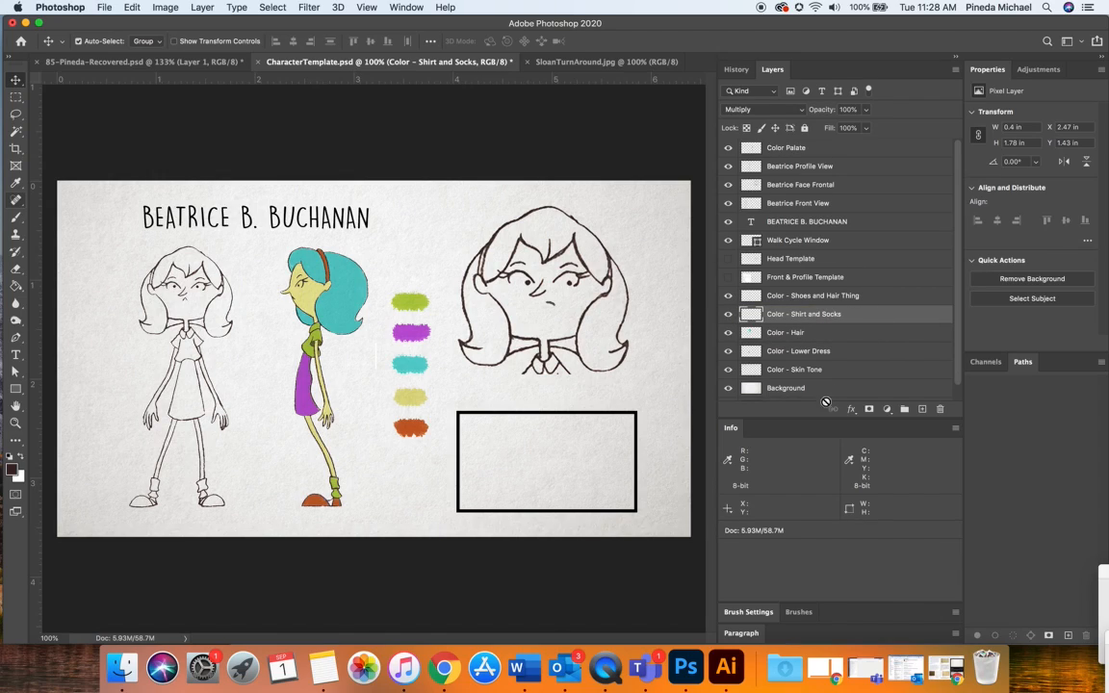
Create a new layer above Color - Shirt and Socks and name it "John - Frontal View".
scroll(823, 379, down, 1)
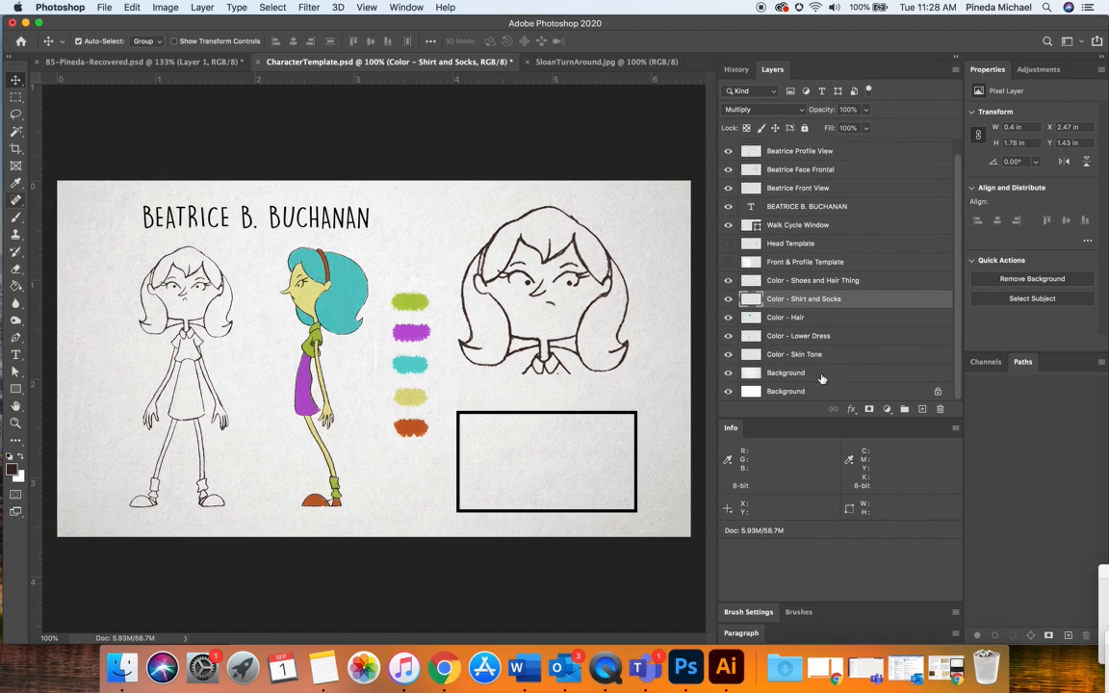
click(923, 411)
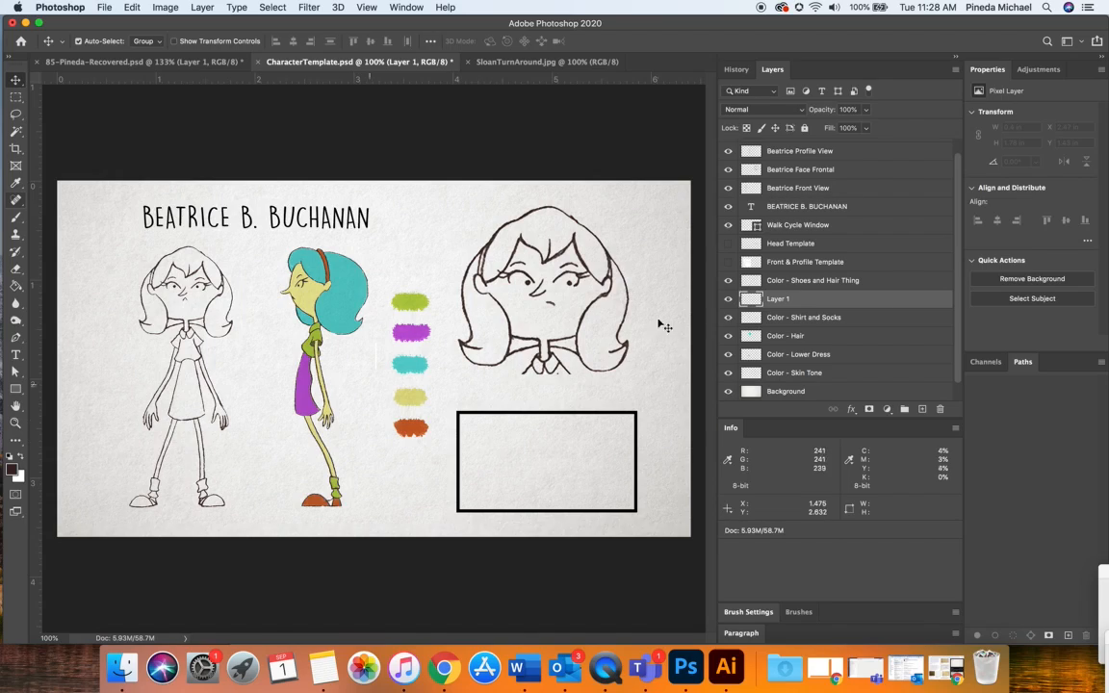
double_click(782, 300)
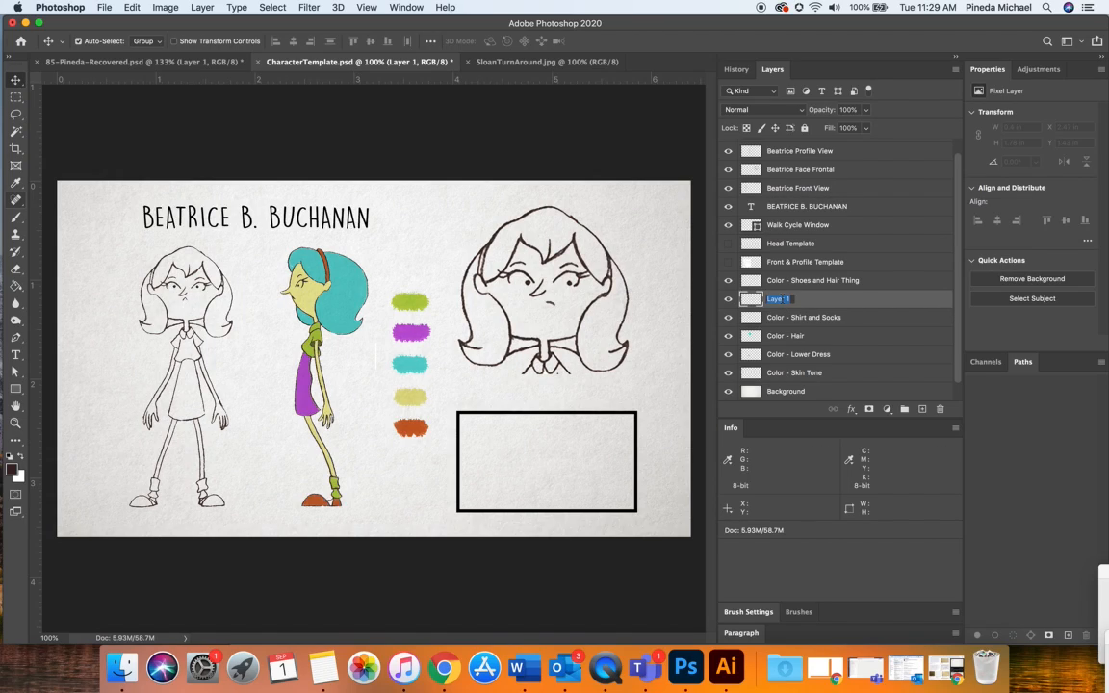
text(C)
text(ohn - Froontal View)
key(Return)
key(alt+bracketright)
key(alt+bracketleft)
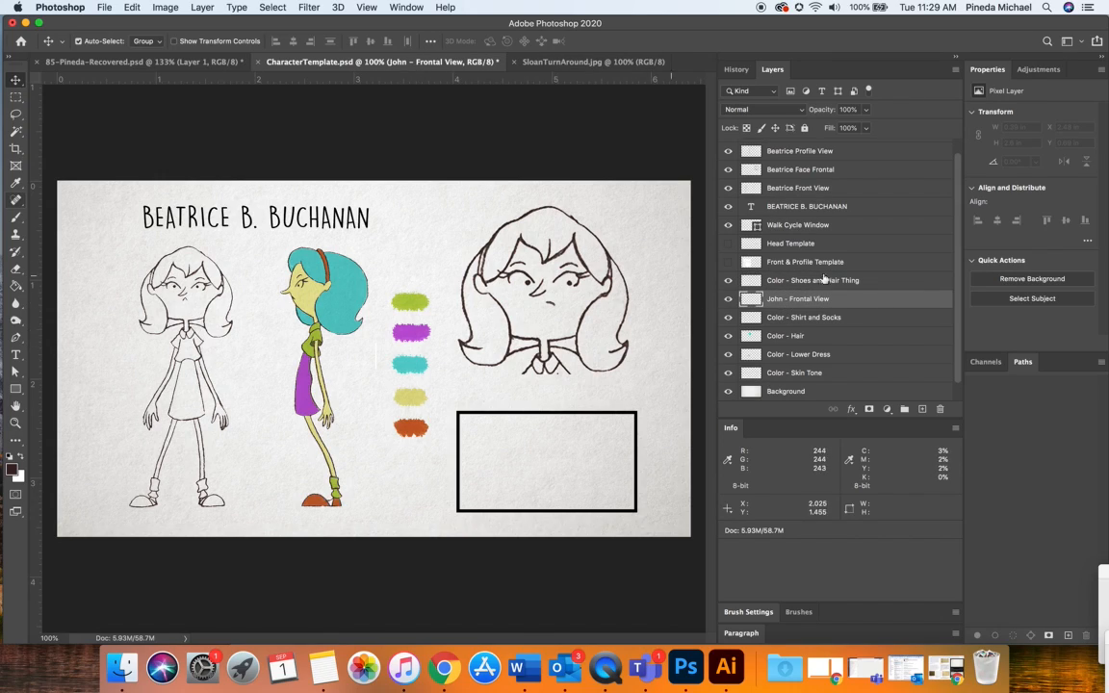
click(729, 300)
click(729, 299)
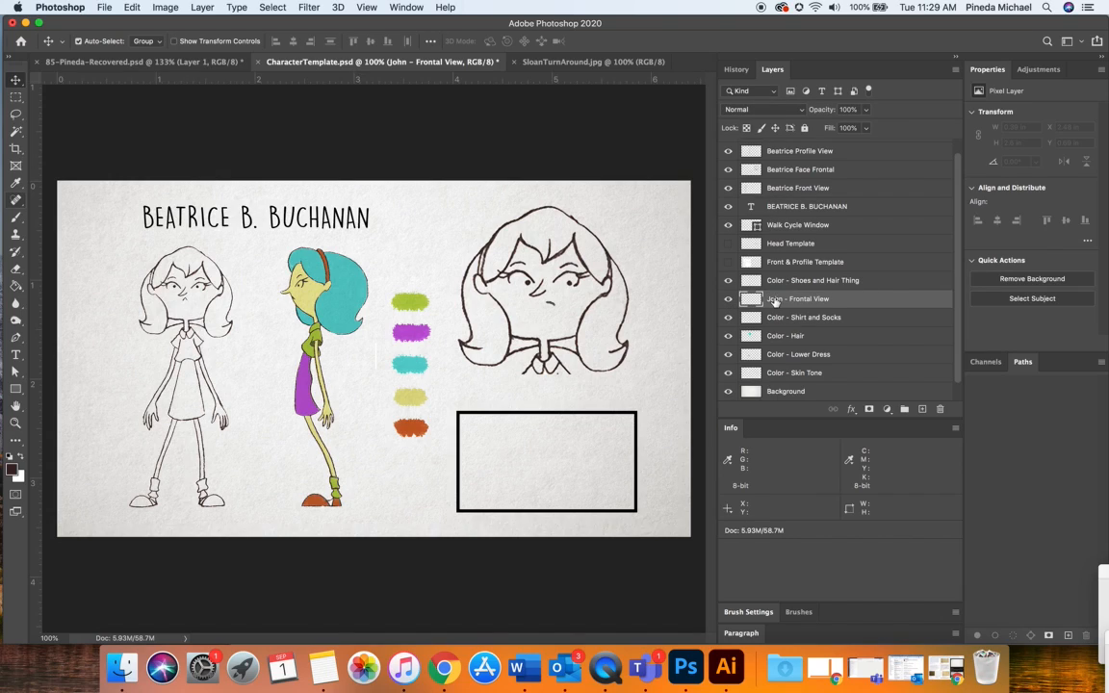
Add another layer above John - Frontal View and name it "John - Profile View".
click(923, 410)
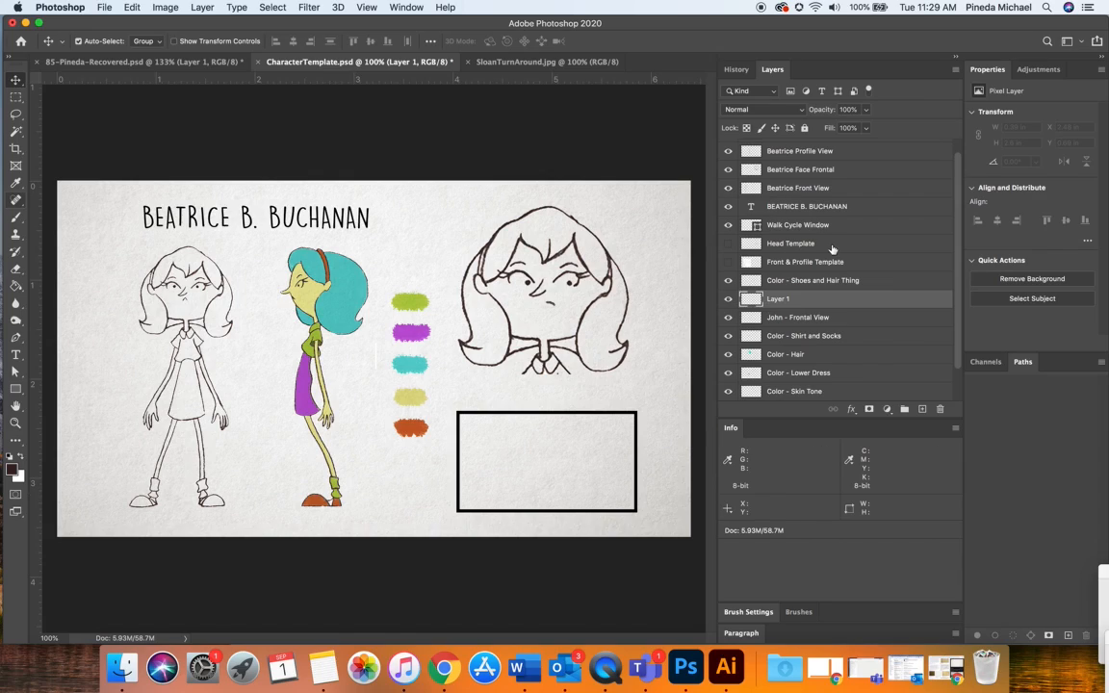
double_click(778, 298)
text(John - Profile View)
key(Return)
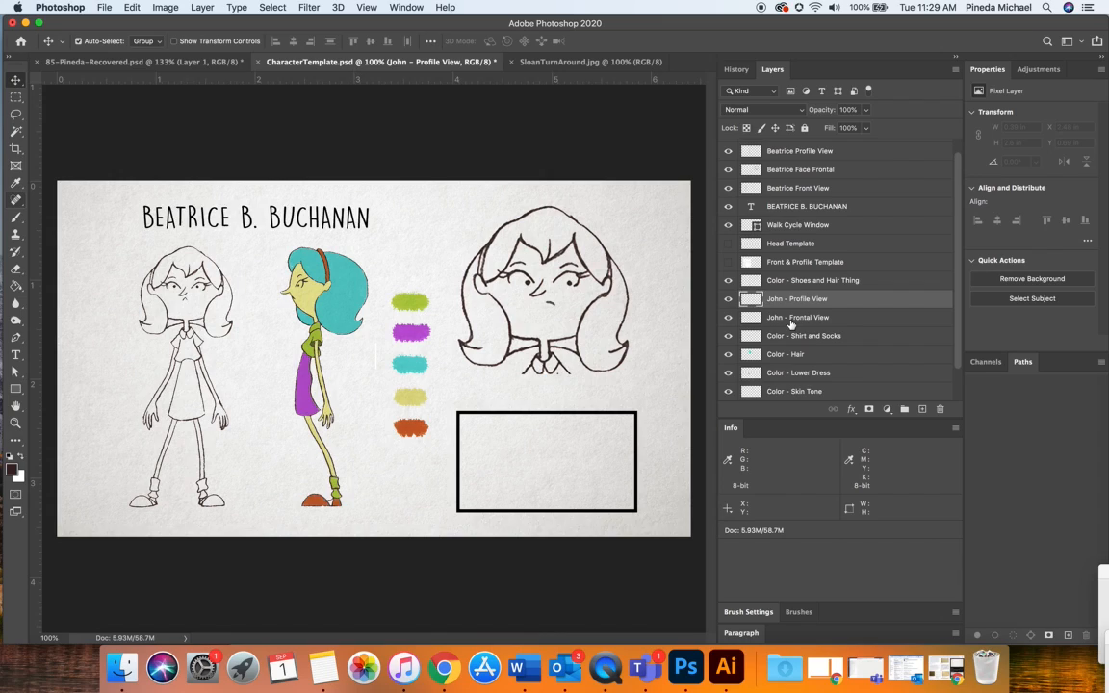
Delete the John - Profile View and John - Frontal View layers.
key(Delete)
key(Delete)
click(730, 300)
click(730, 299)
Toggle the Beatrice Profile View, Beatrice Face Frontal and Beatrice Front View layers to identify the line art on each.
scroll(817, 300, up, 1)
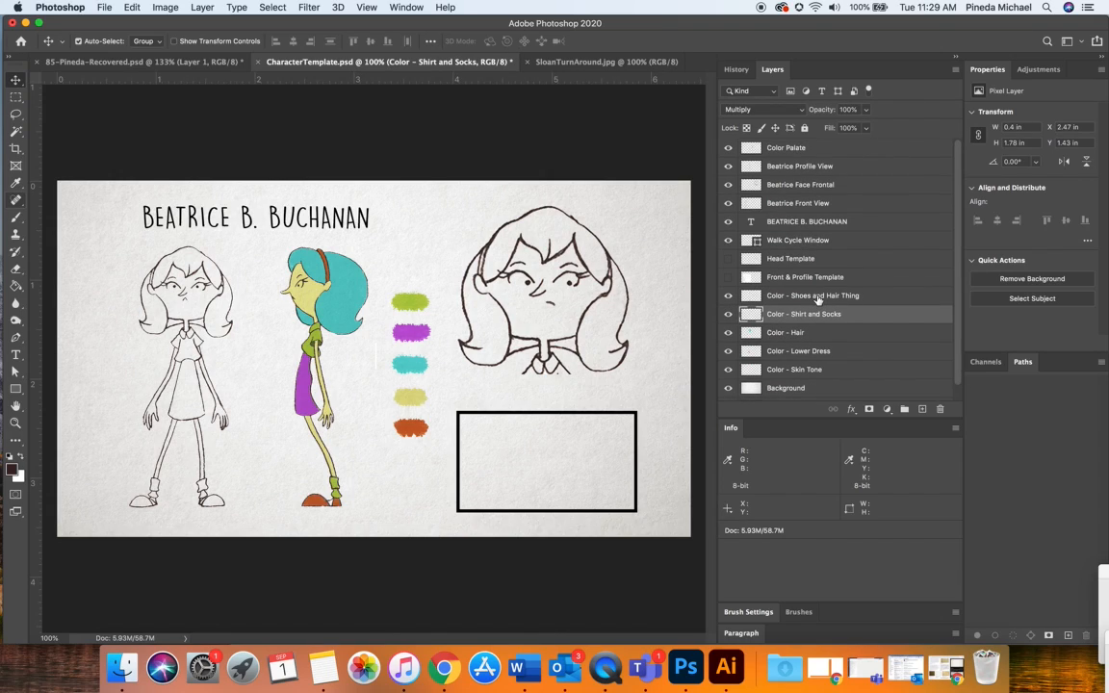
click(770, 166)
click(729, 166)
click(729, 167)
click(729, 166)
click(729, 166)
click(729, 185)
click(729, 185)
click(729, 186)
click(729, 188)
click(729, 203)
click(729, 203)
click(729, 203)
click(729, 204)
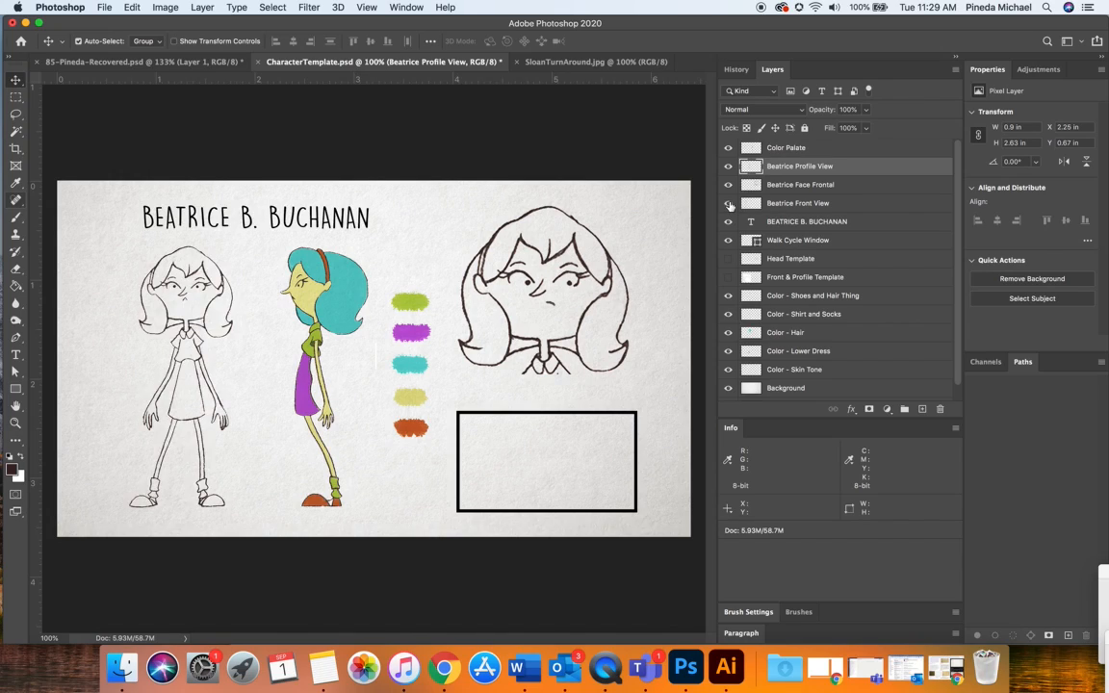
Toggle the character name text, Walk Cycle Window and Head Template layers to examine what each one contains.
click(729, 222)
click(729, 222)
click(729, 222)
click(729, 221)
click(729, 240)
click(729, 240)
click(729, 258)
click(729, 258)
click(729, 258)
click(729, 258)
Delete the Head Template and Front & Profile Template layers.
click(780, 263)
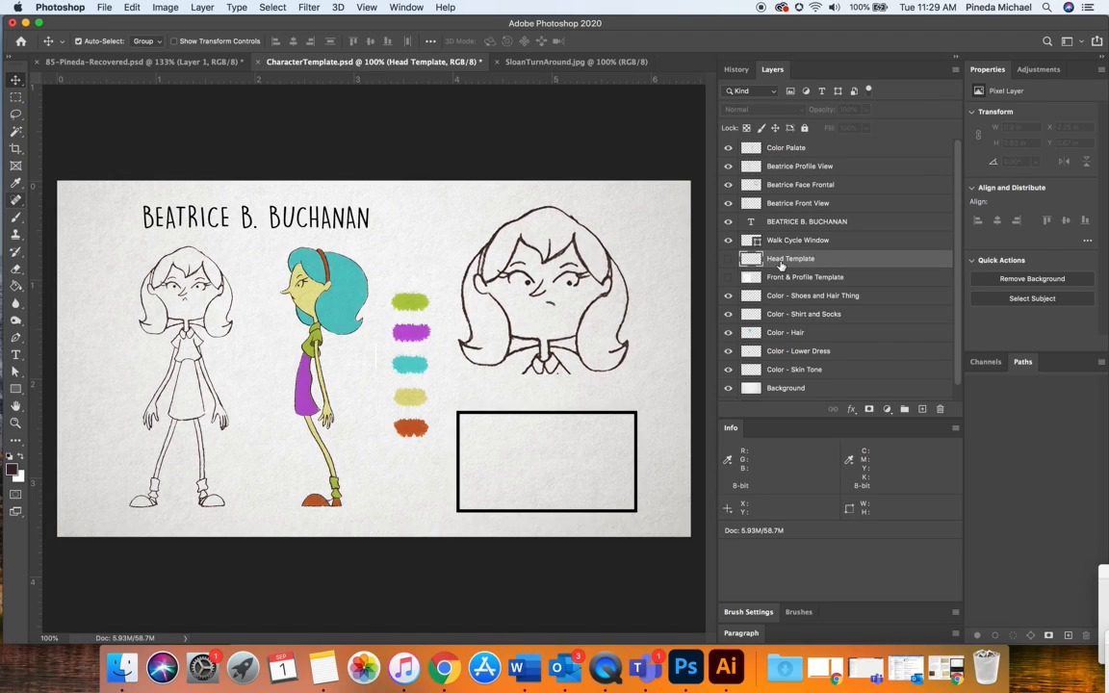
click(938, 411)
key(Return)
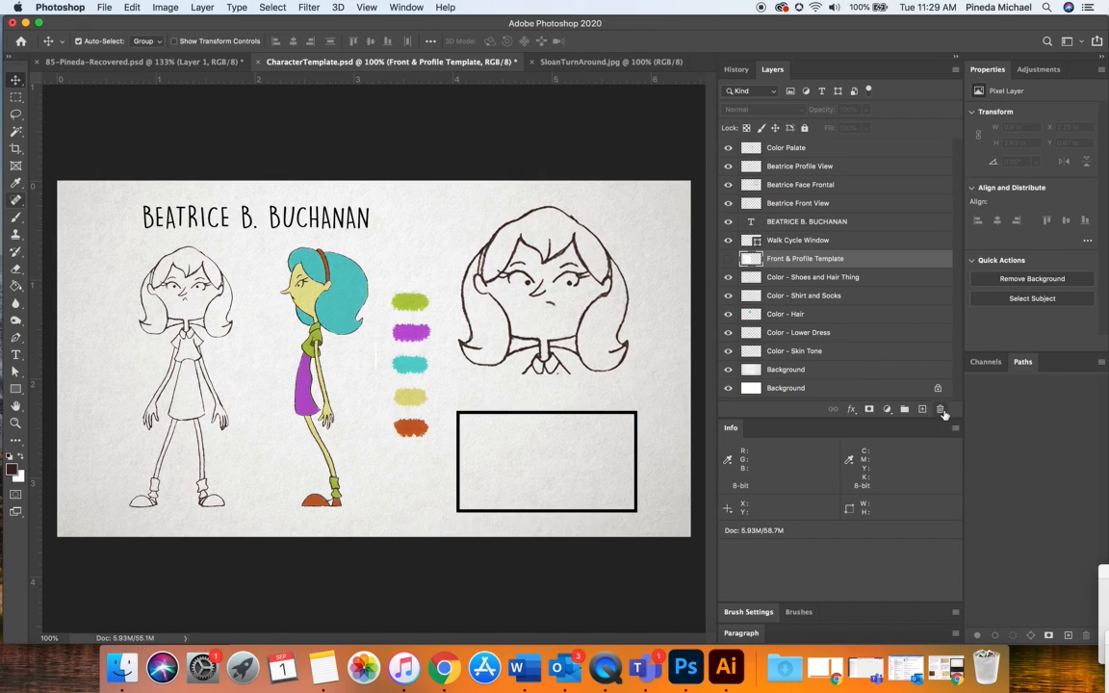
click(942, 411)
click(676, 233)
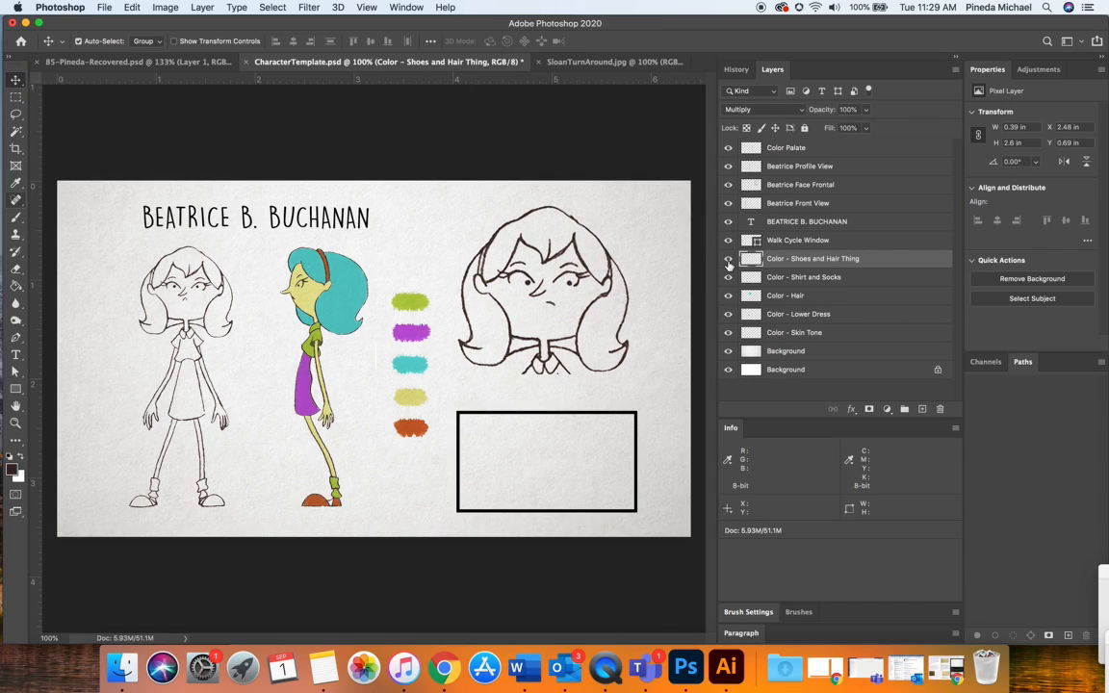
Toggle the Color Palate layer to check that it holds the color swatches.
click(729, 148)
click(729, 148)
click(729, 148)
click(729, 148)
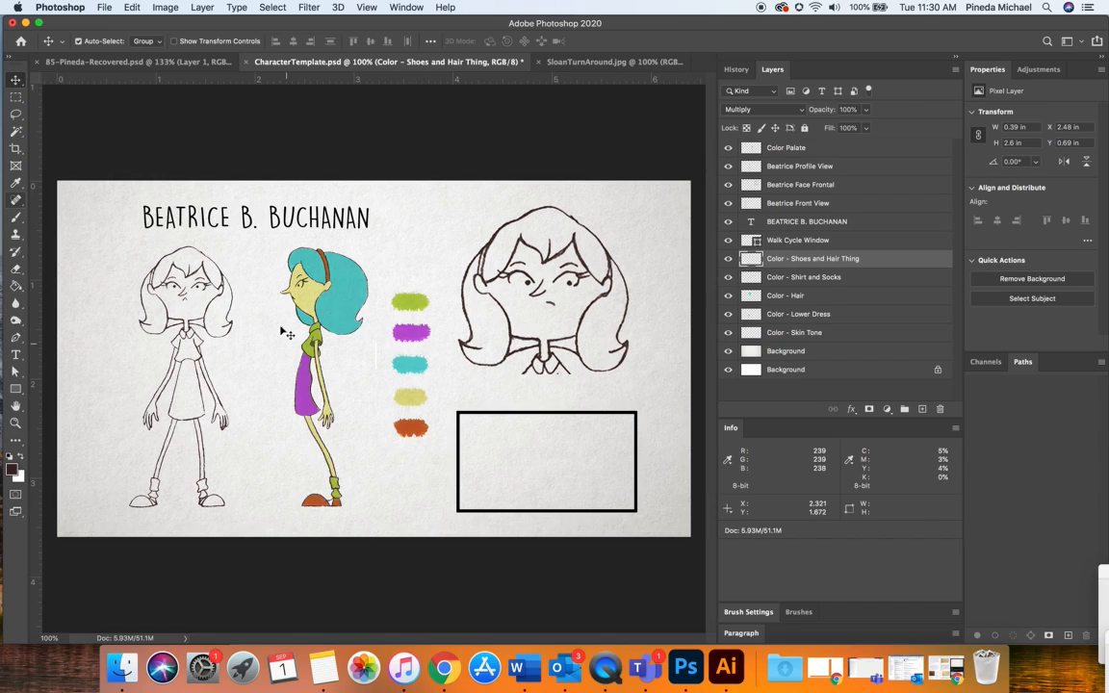
Activate the Brush tool and load the Legacy Brushes set into the brush presets.
click(16, 218)
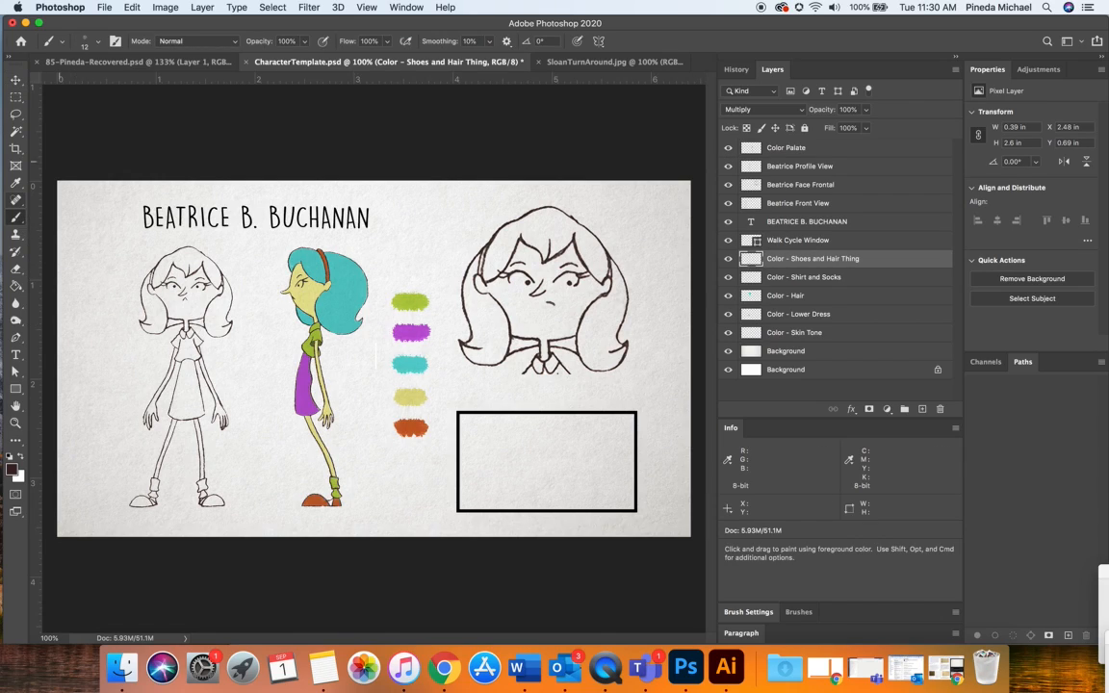
click(98, 42)
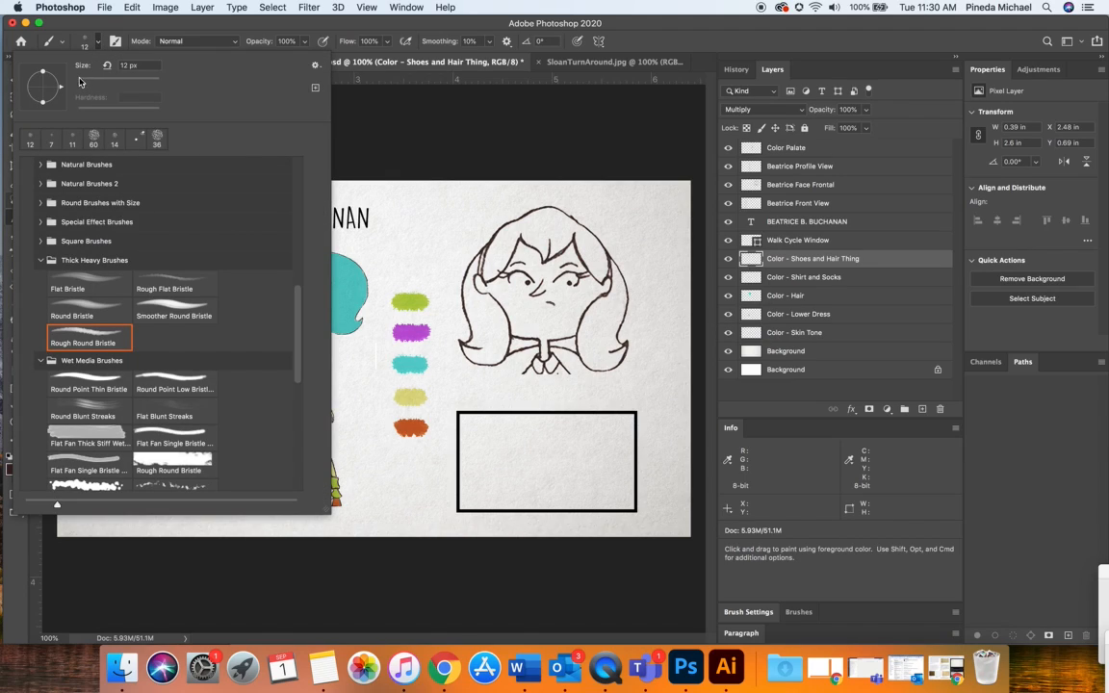
click(313, 67)
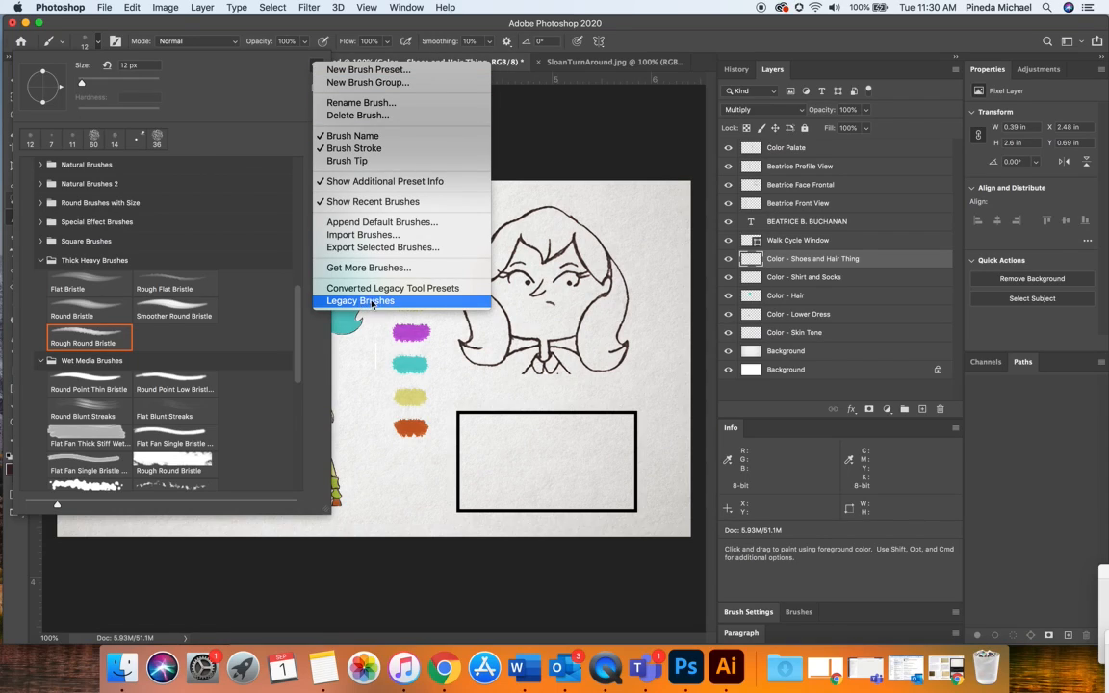
click(368, 302)
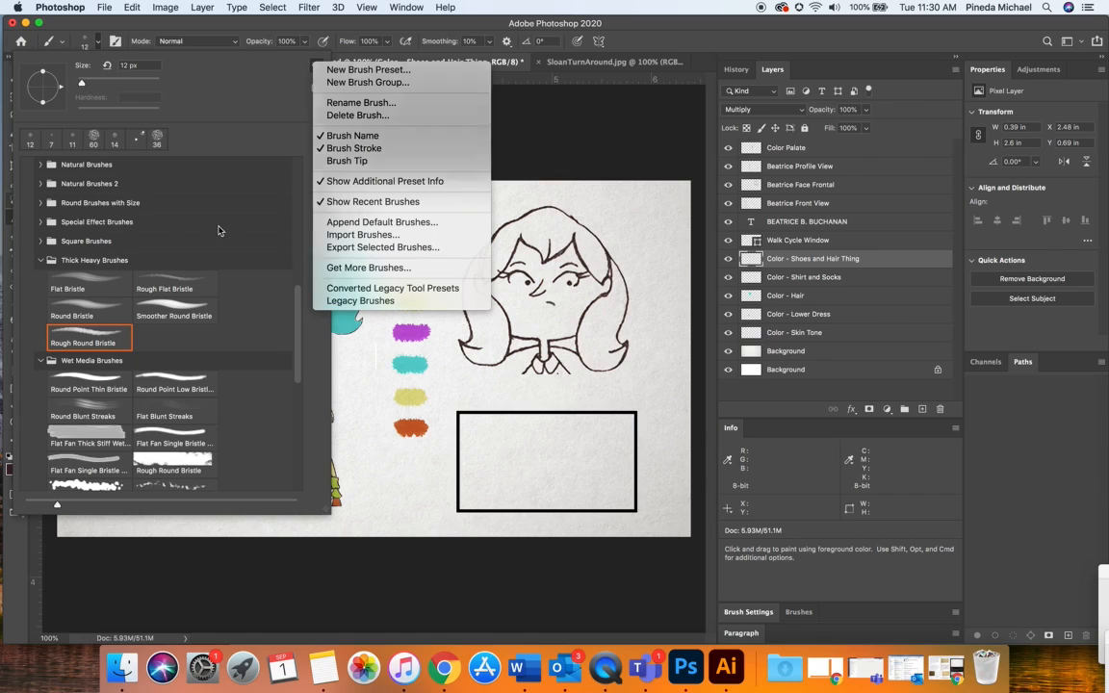
click(31, 221)
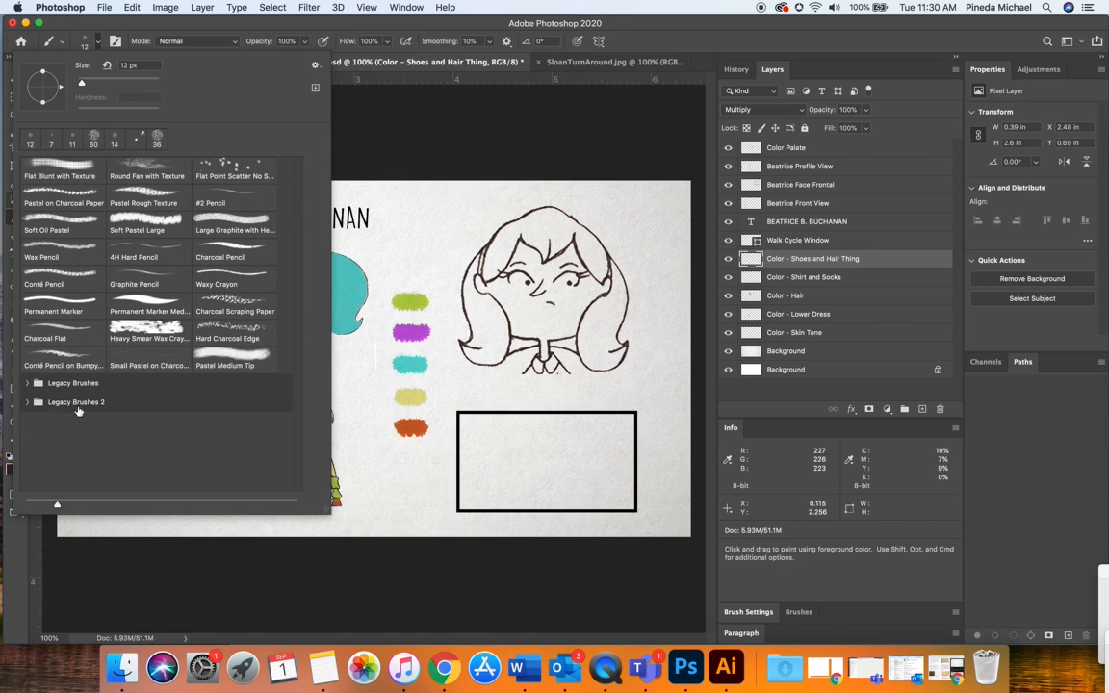
Browse the Legacy Brushes folders, examining the Basic, Thick Heavy and Wet Media brushes.
click(27, 383)
scroll(77, 399, down, 1)
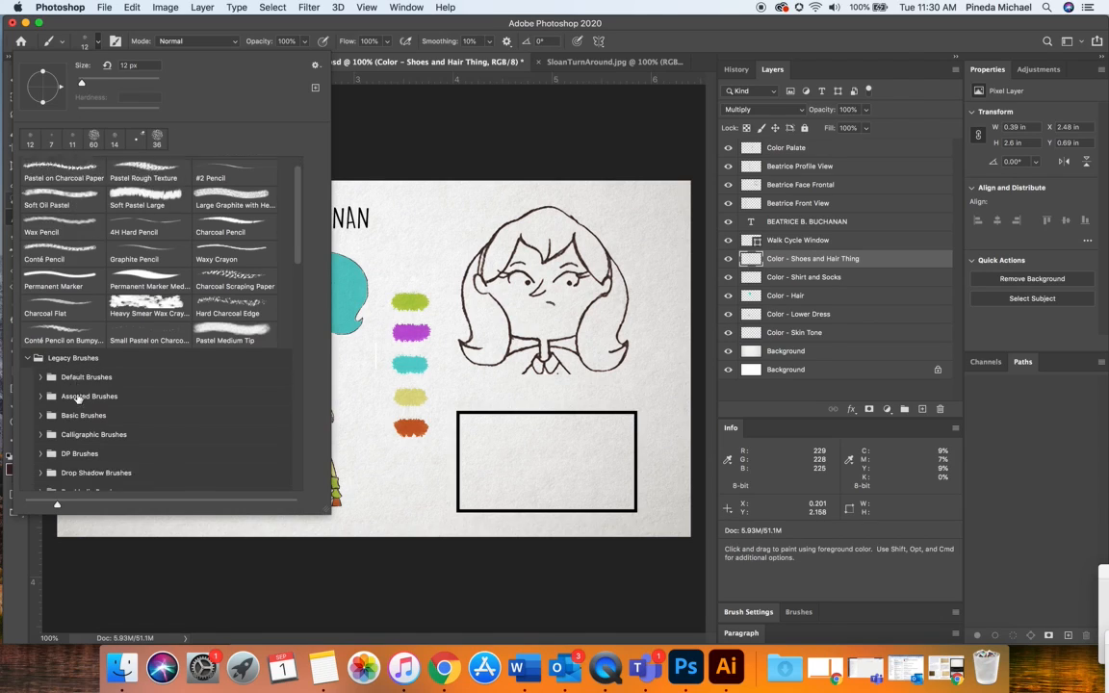
scroll(77, 399, down, 5)
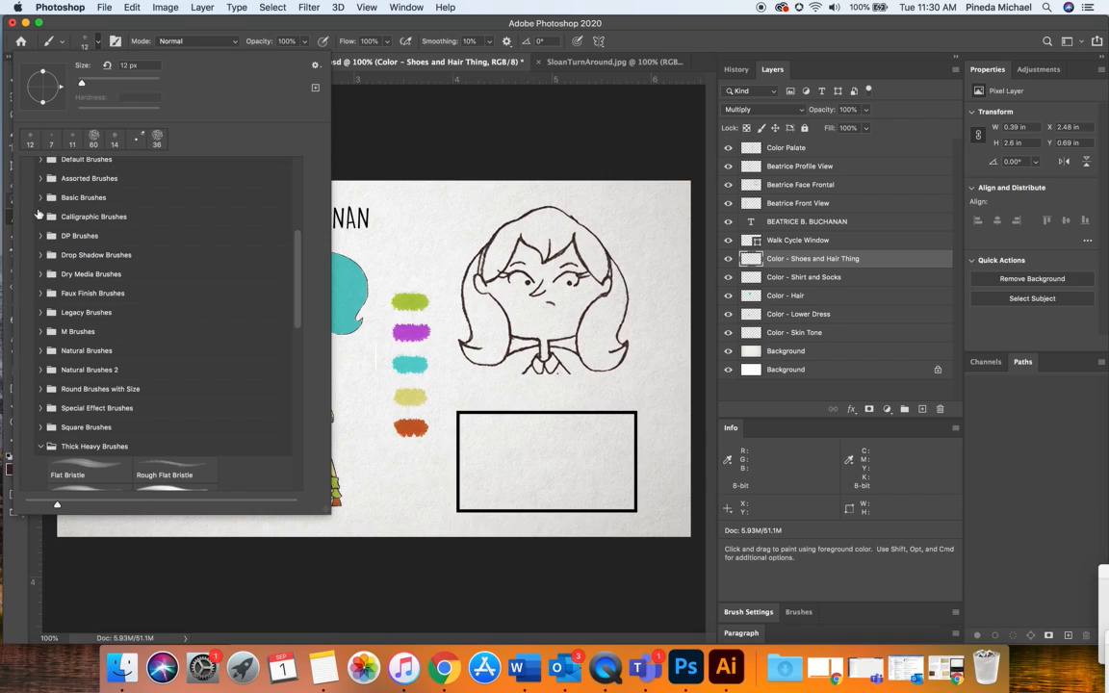
click(39, 197)
click(40, 197)
scroll(42, 404, down, 2)
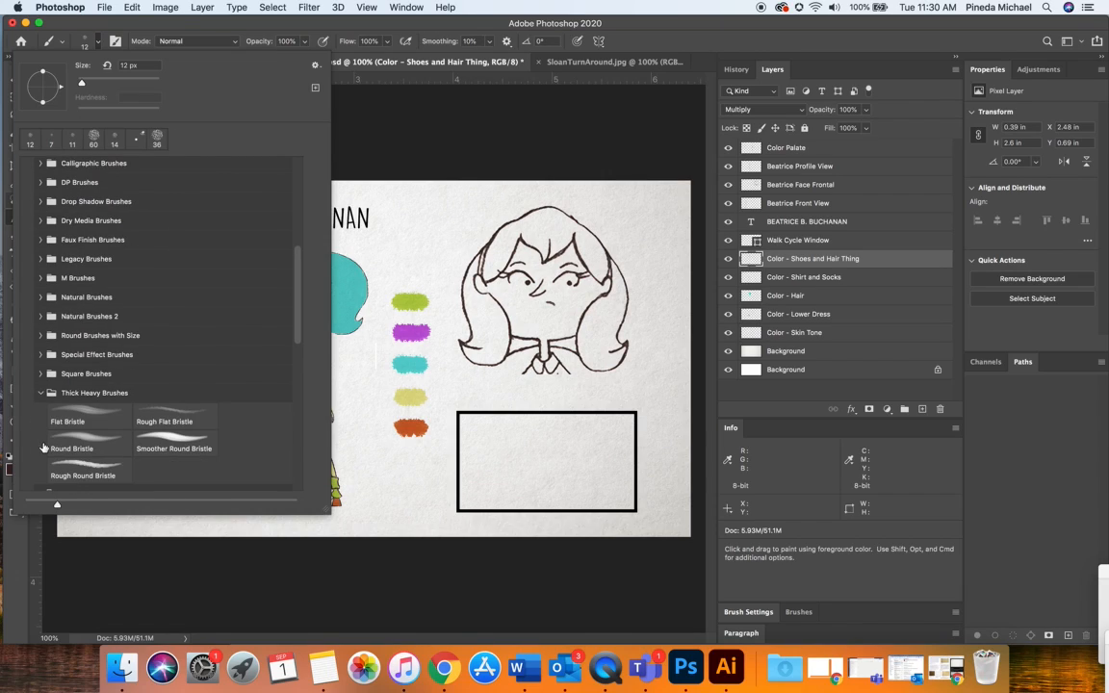
click(40, 393)
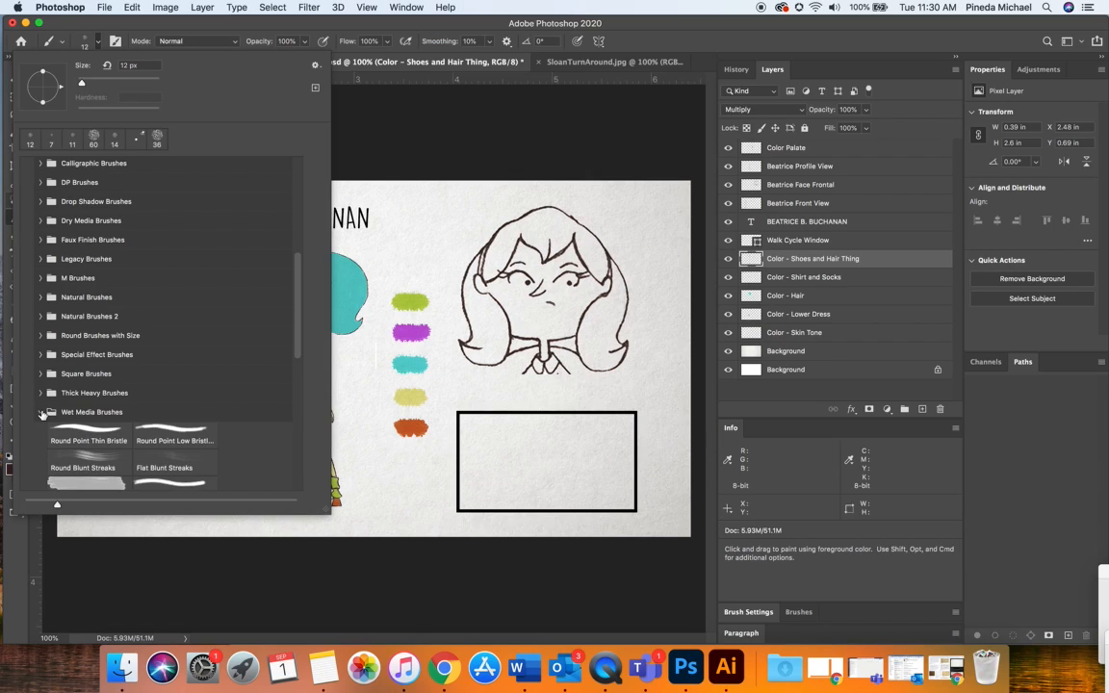
scroll(58, 404, down, 8)
scroll(135, 433, down, 2)
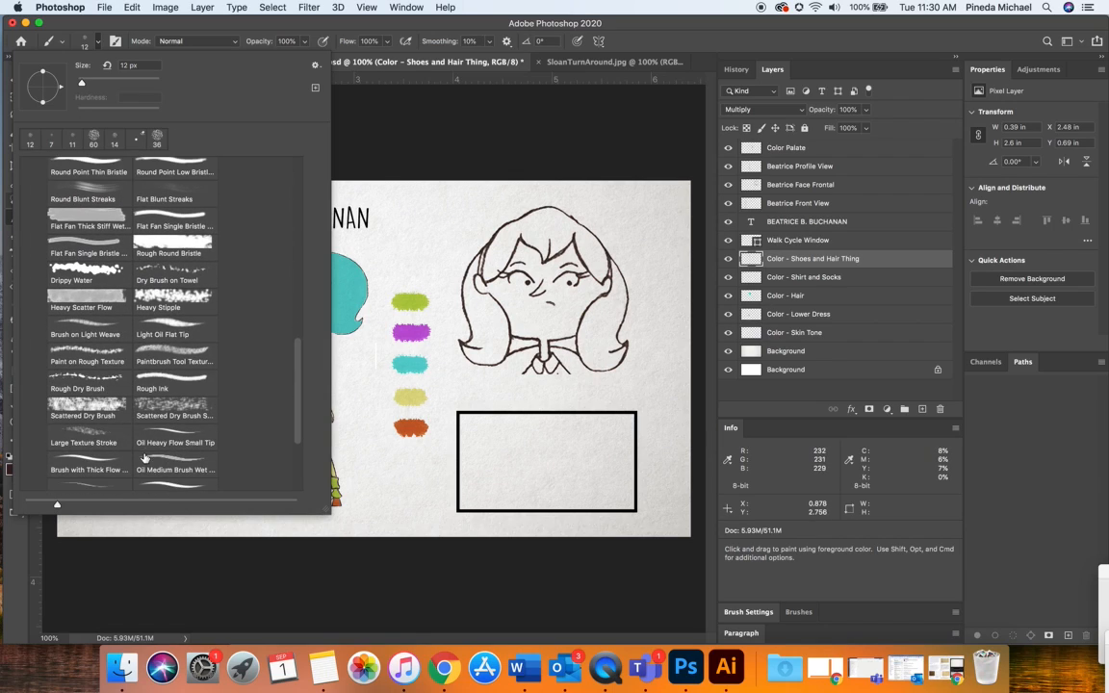
scroll(123, 417, down, 5)
scroll(56, 416, up, 15)
click(42, 349)
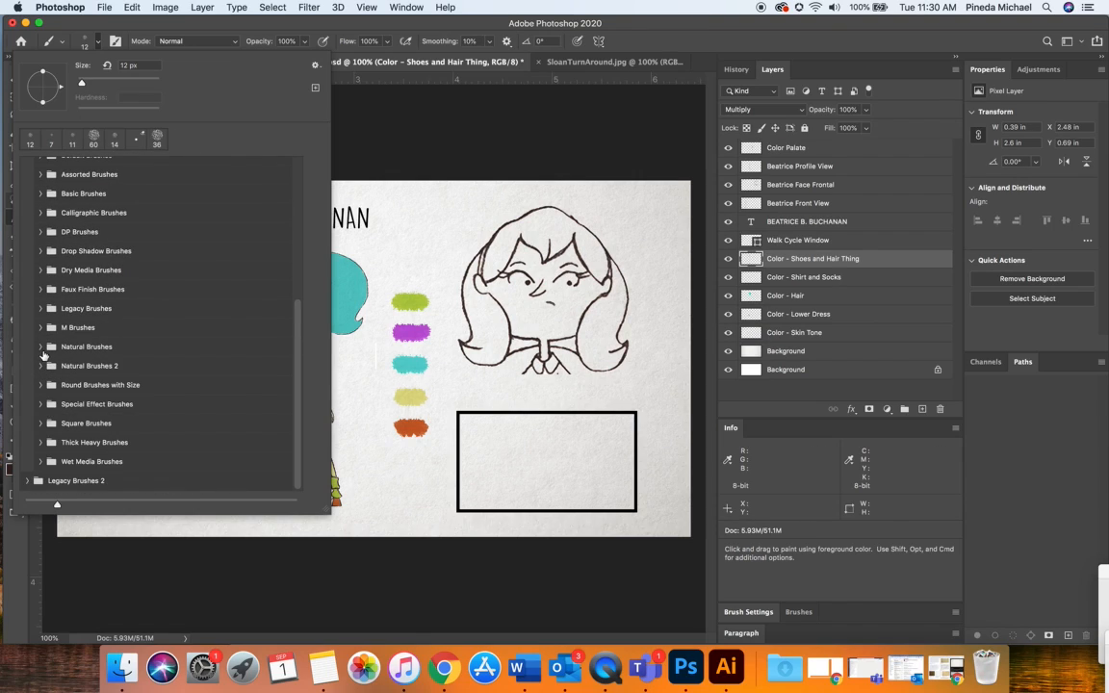
click(39, 442)
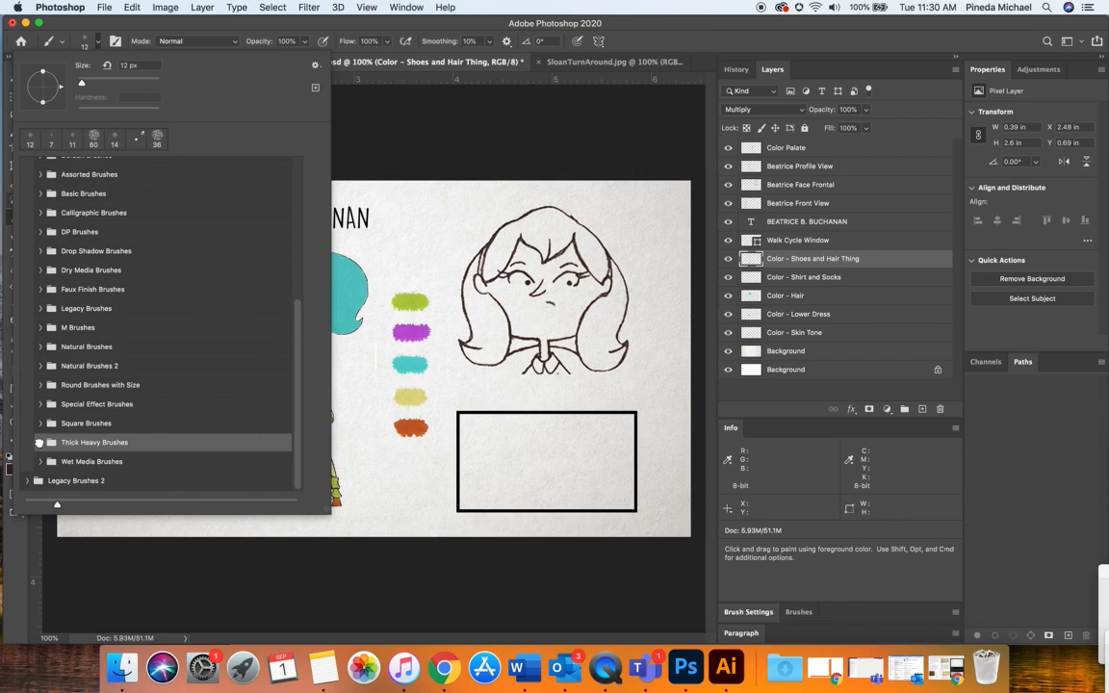
click(38, 442)
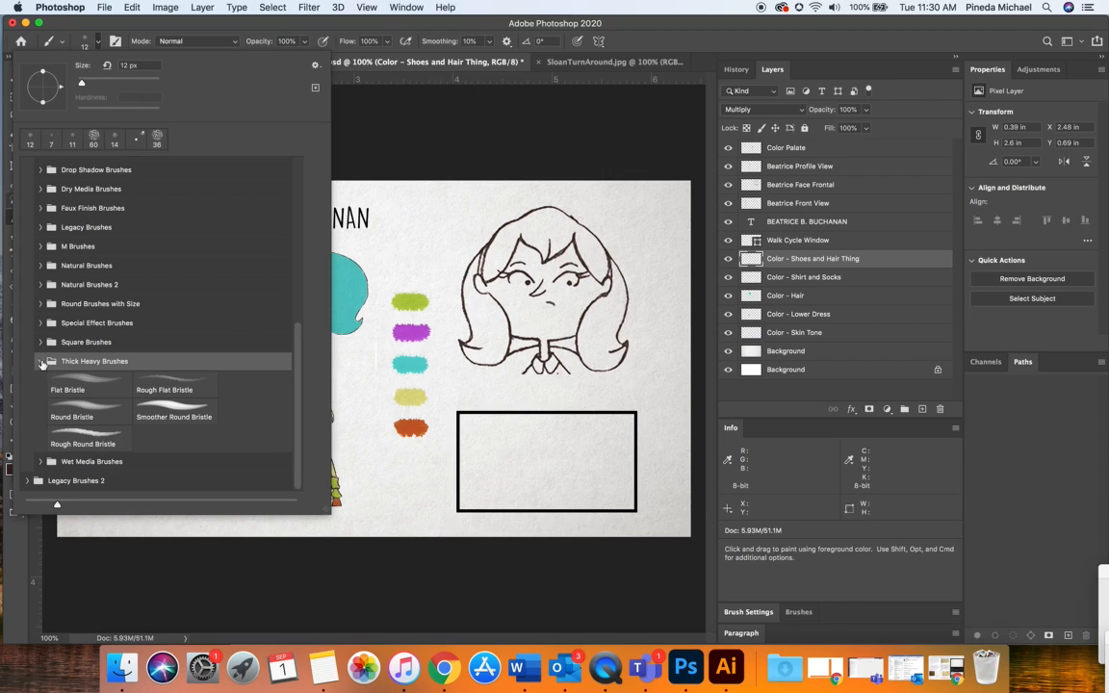
click(40, 363)
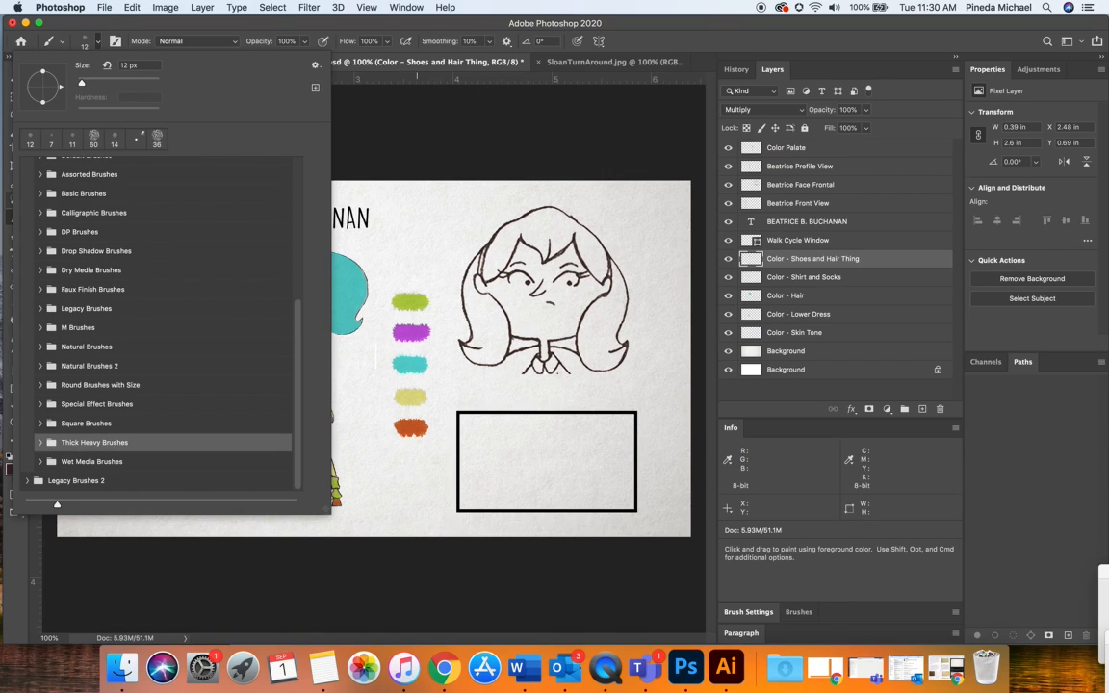
Set the brush size to 73 px and try a short dark stroke above the green swatch, undoing the stroke.
click(417, 135)
click(97, 43)
click(109, 79)
click(434, 147)
drag(408, 241, 438, 241)
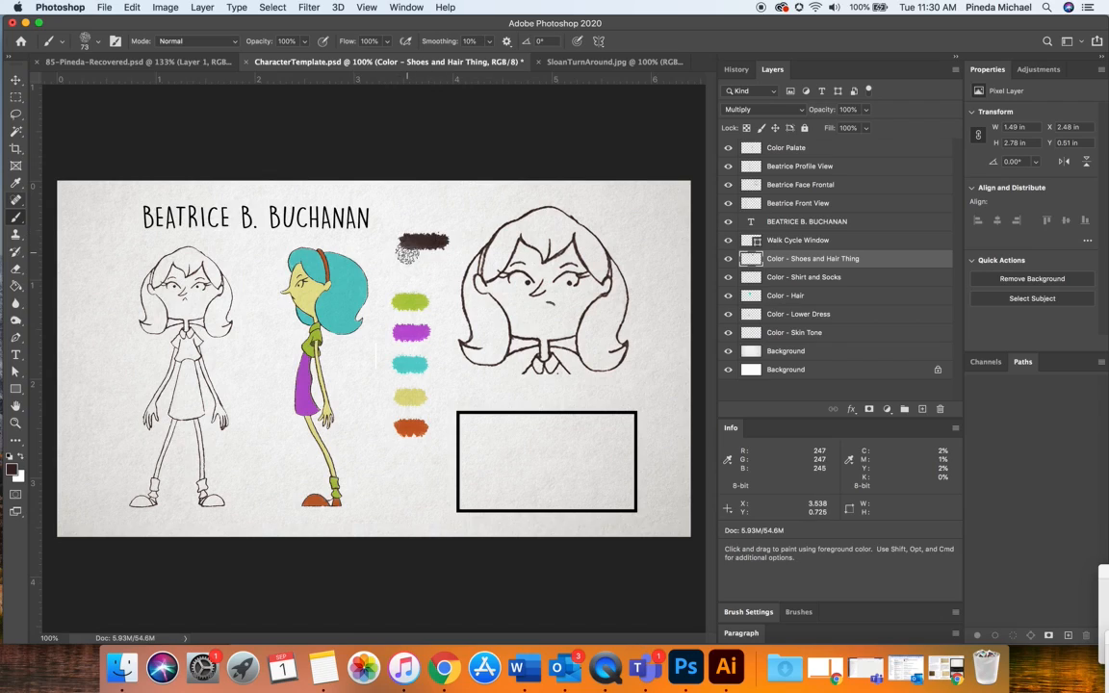
key(super+z)
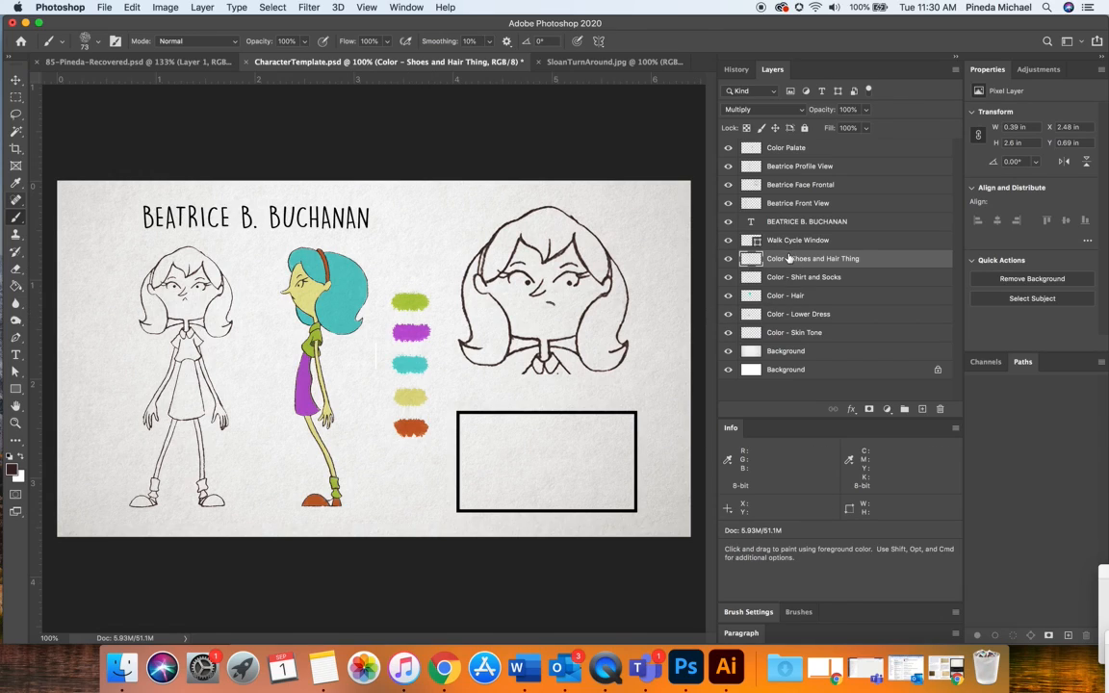
Set the foreground color to bright cyan and add a new layer above Color - Shoes and Hair Thing.
click(12, 469)
drag(937, 179, 938, 188)
click(917, 99)
click(1055, 92)
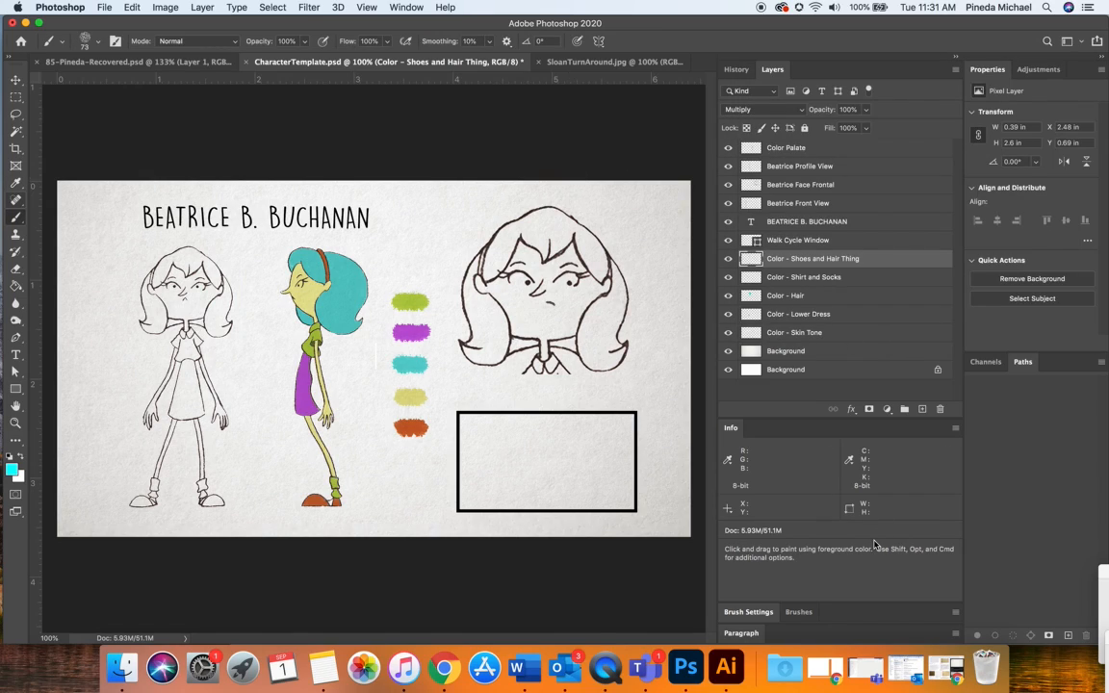
click(921, 410)
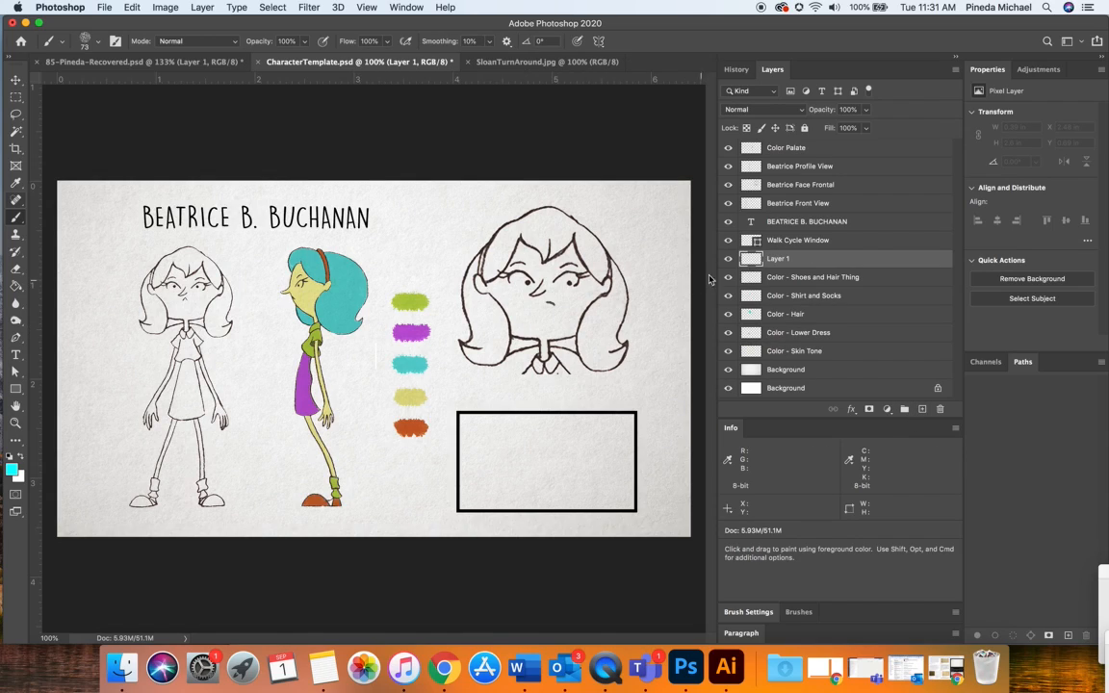
Rename the new layer Color Palate at the top of the layer stack and paint a bright cyan swatch beside the title.
drag(776, 258, 747, 154)
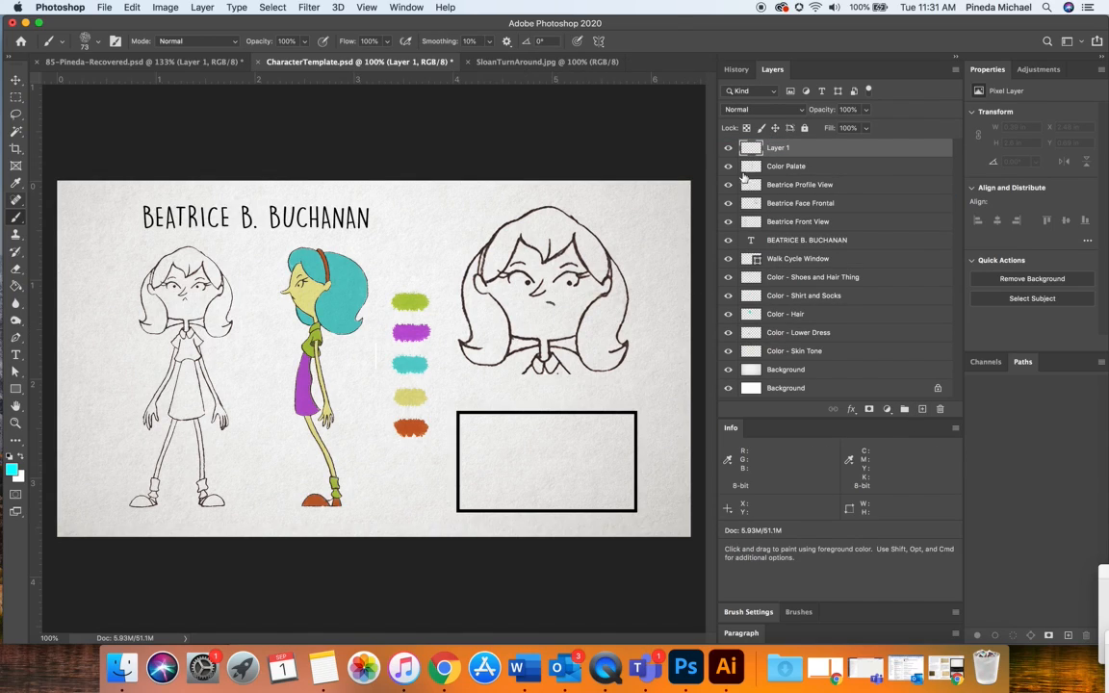
double_click(770, 148)
text(COlor Palate)
drag(406, 205, 443, 204)
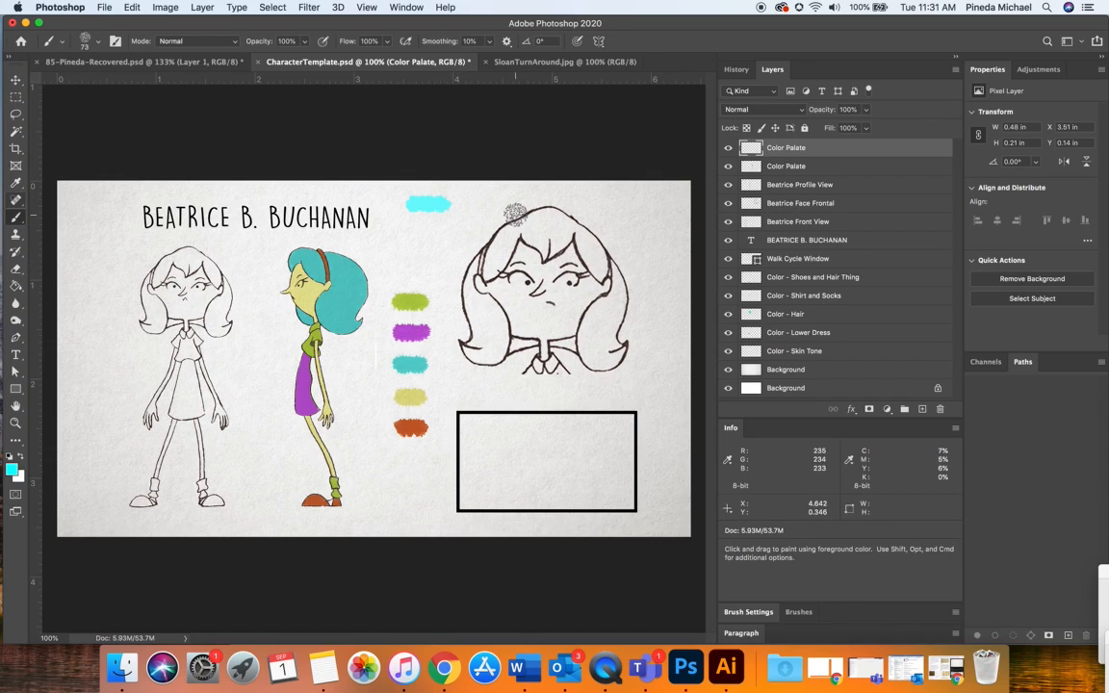
Set the foreground color to muted green 8cbc69 and paint a swatch directly below the cyan one.
click(10, 466)
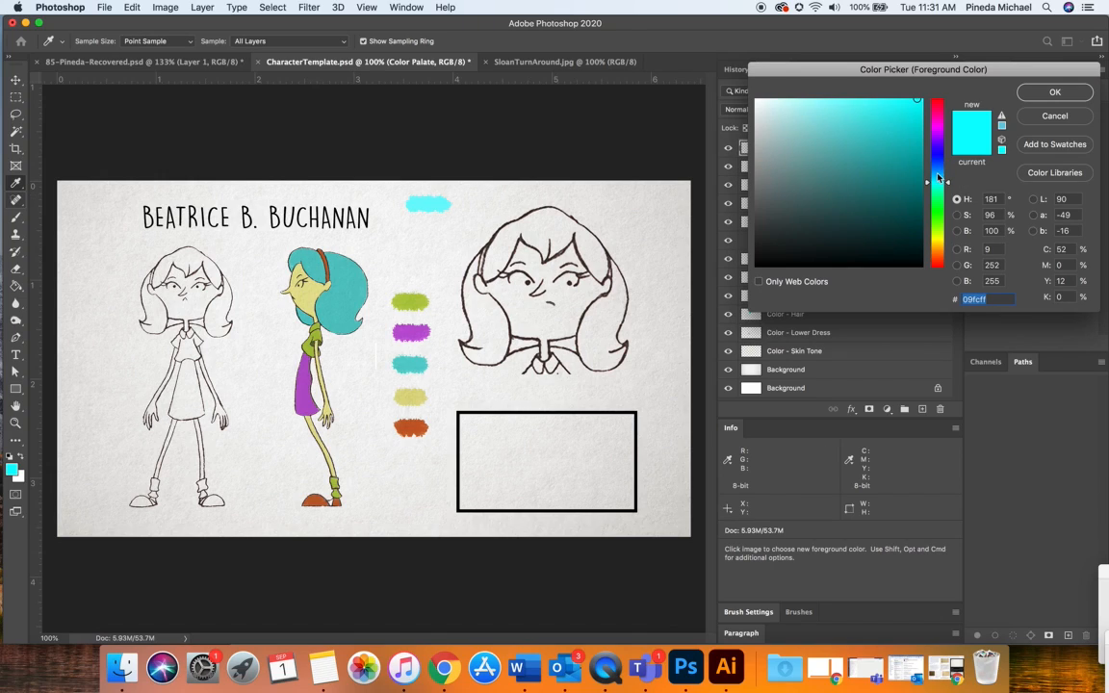
drag(938, 176, 939, 224)
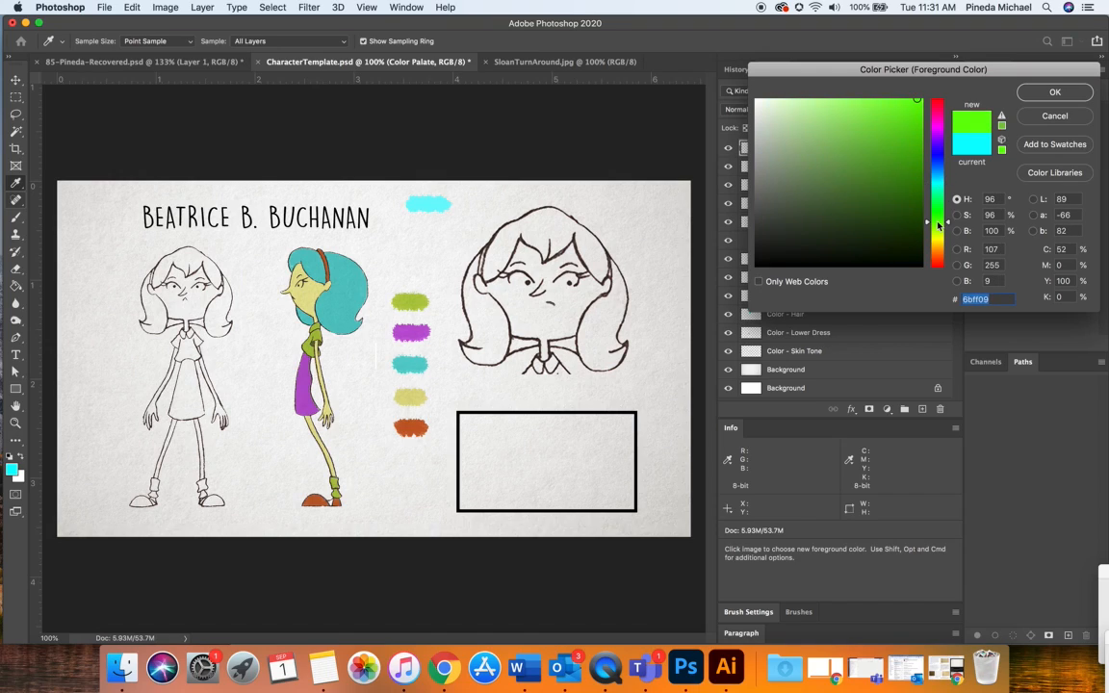
drag(801, 149, 830, 140)
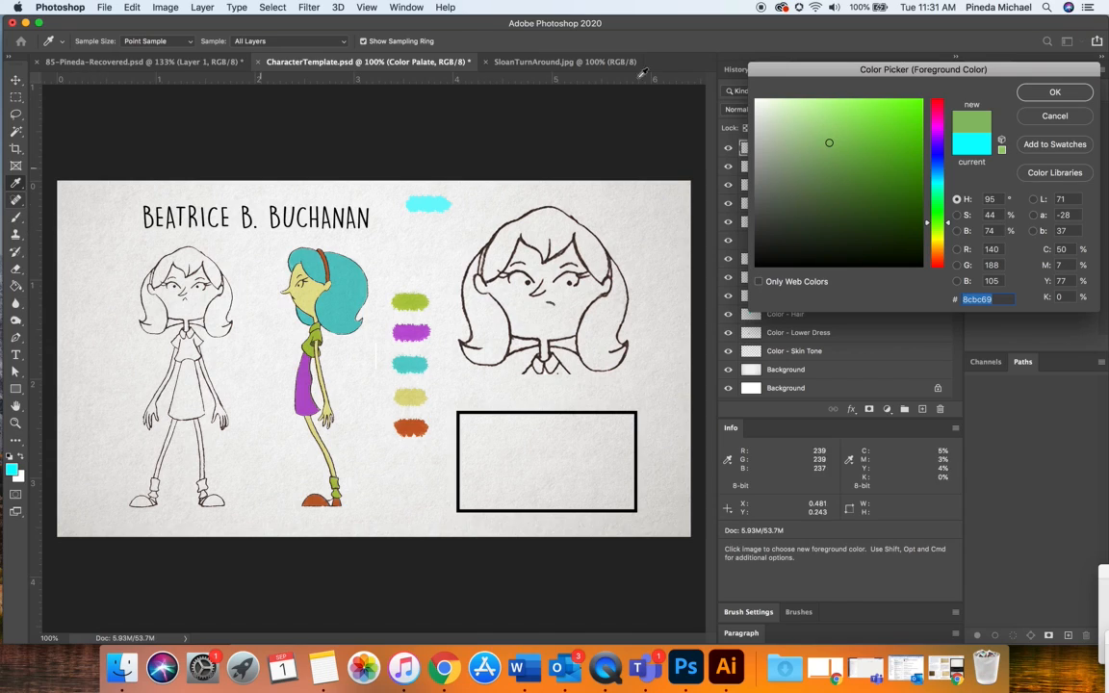
key(Return)
click(16, 219)
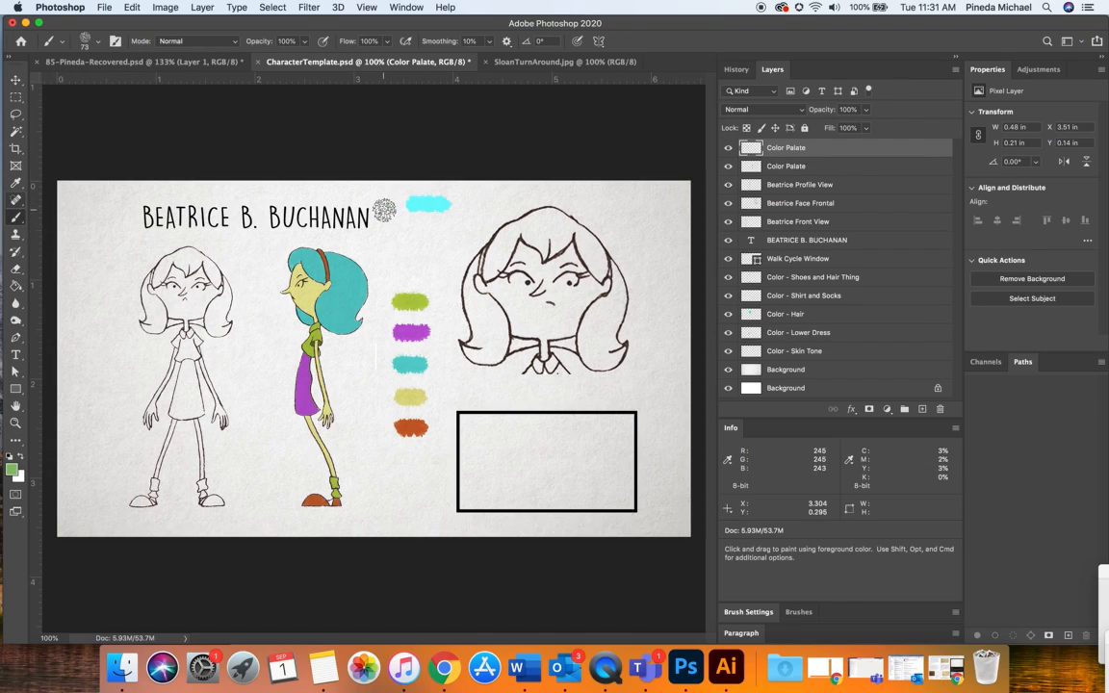
drag(408, 228, 453, 228)
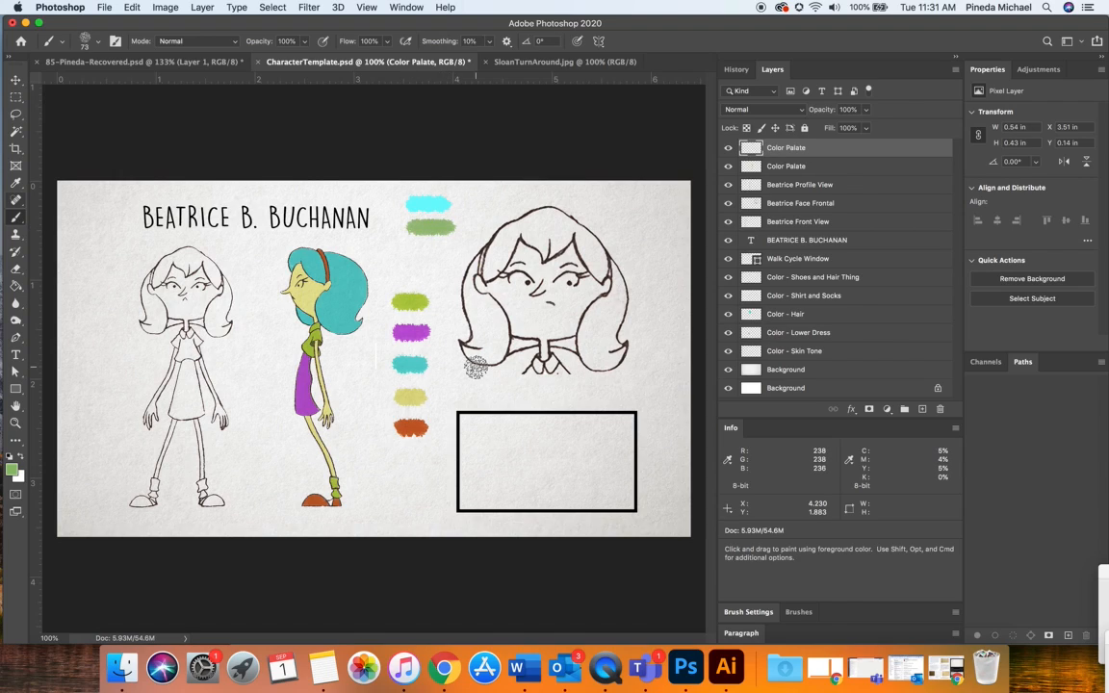
Paint a dark blue 22436f swatch below the muted green one, deleting the practice Color Palate layer after the demonstration.
click(12, 469)
drag(931, 206, 931, 166)
click(854, 195)
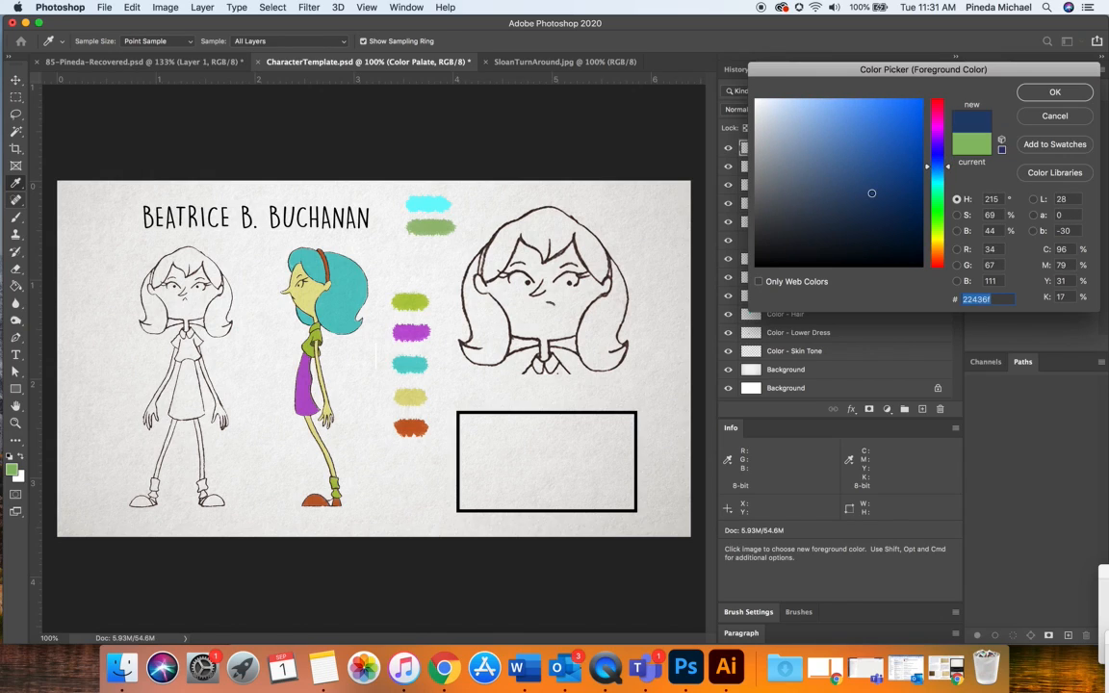
click(1074, 95)
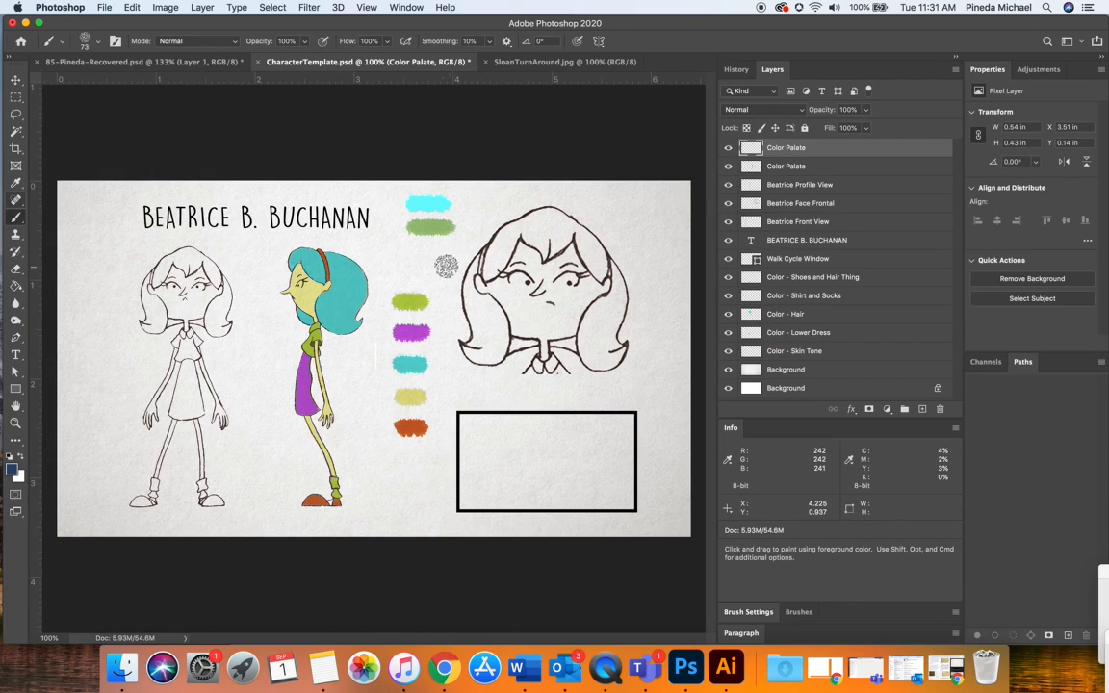
drag(422, 251, 452, 252)
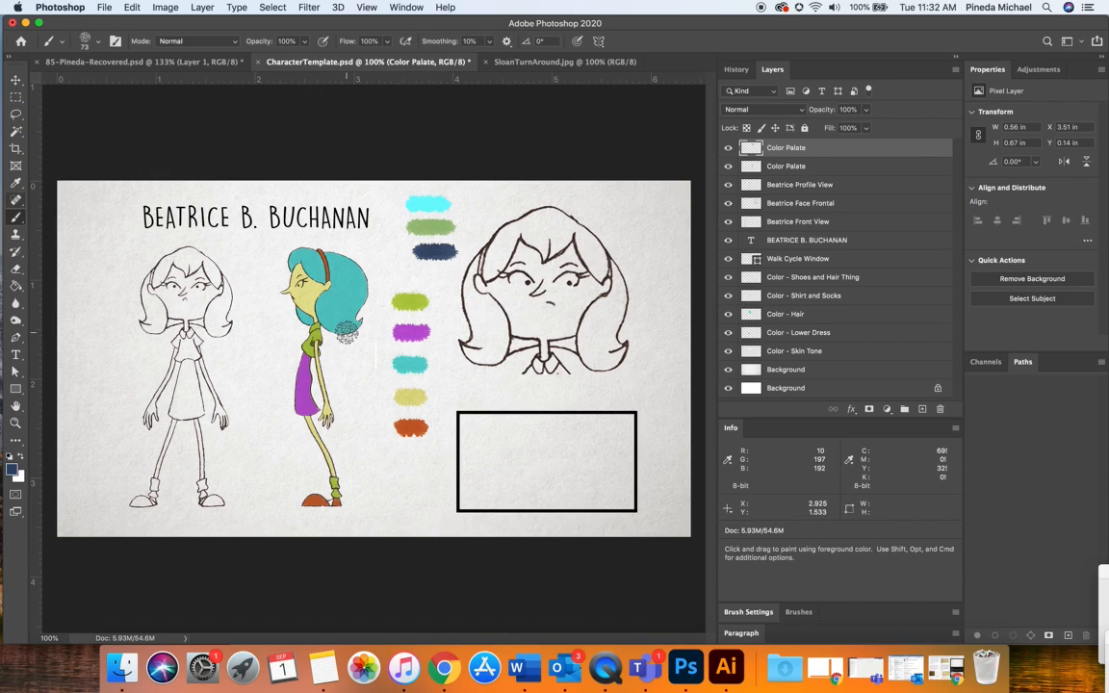
key(BackSpace)
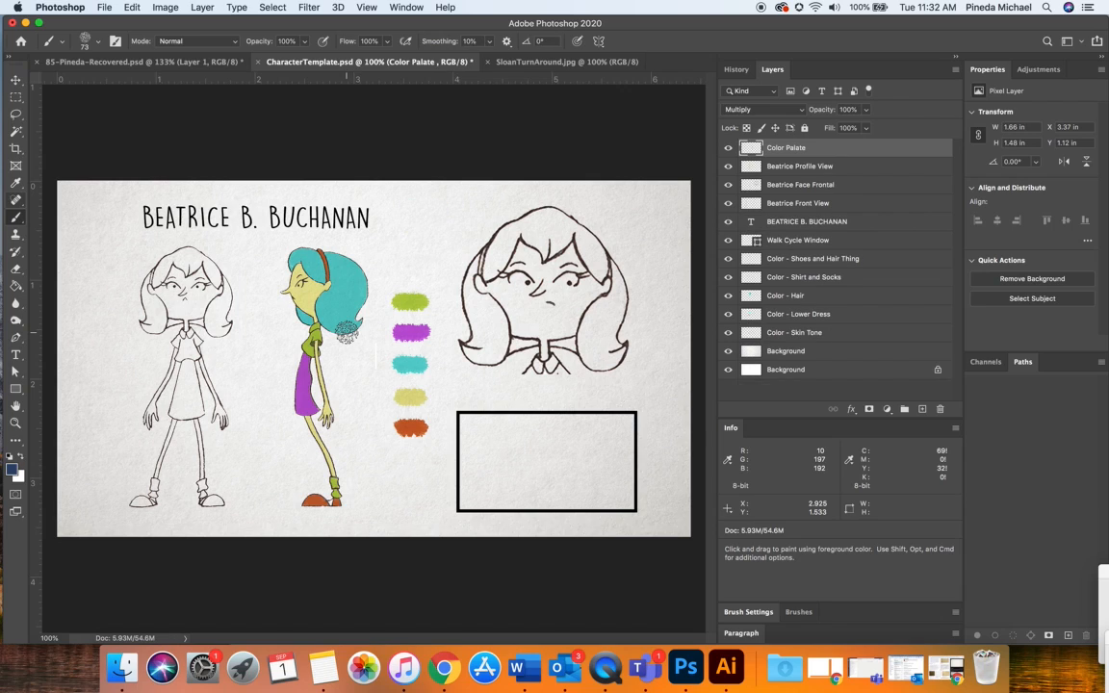
Select the front-view figure's line art and toggle the visibility of its layer, Beatrice Front View, to identify it.
click(15, 423)
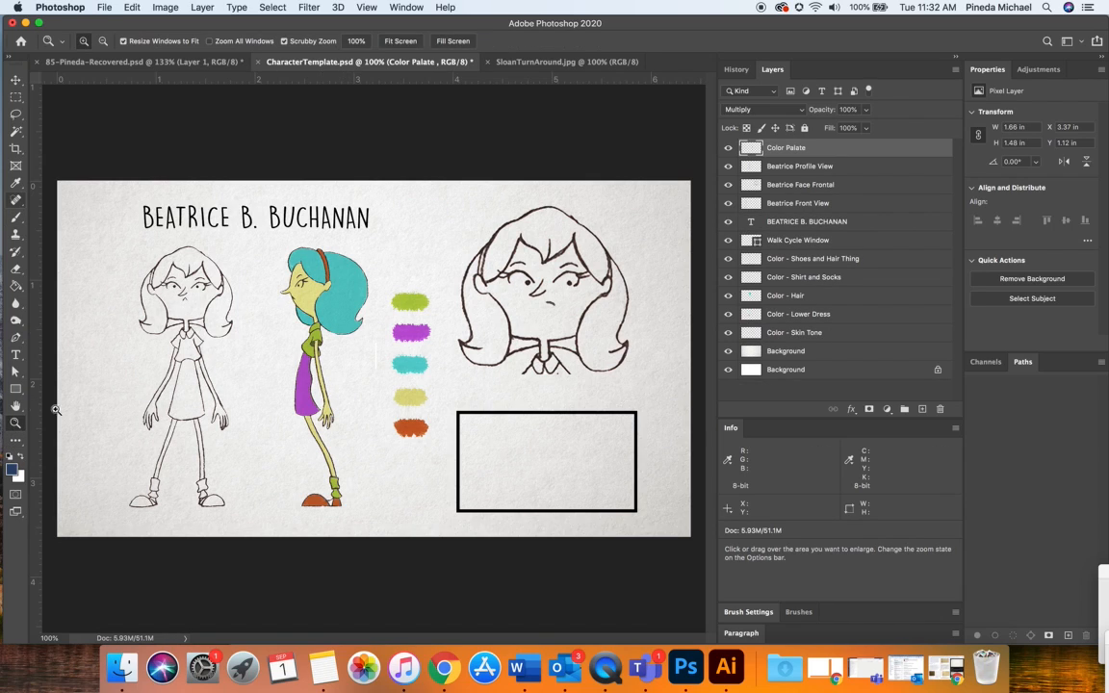
click(252, 366)
scroll(251, 304, left, 2)
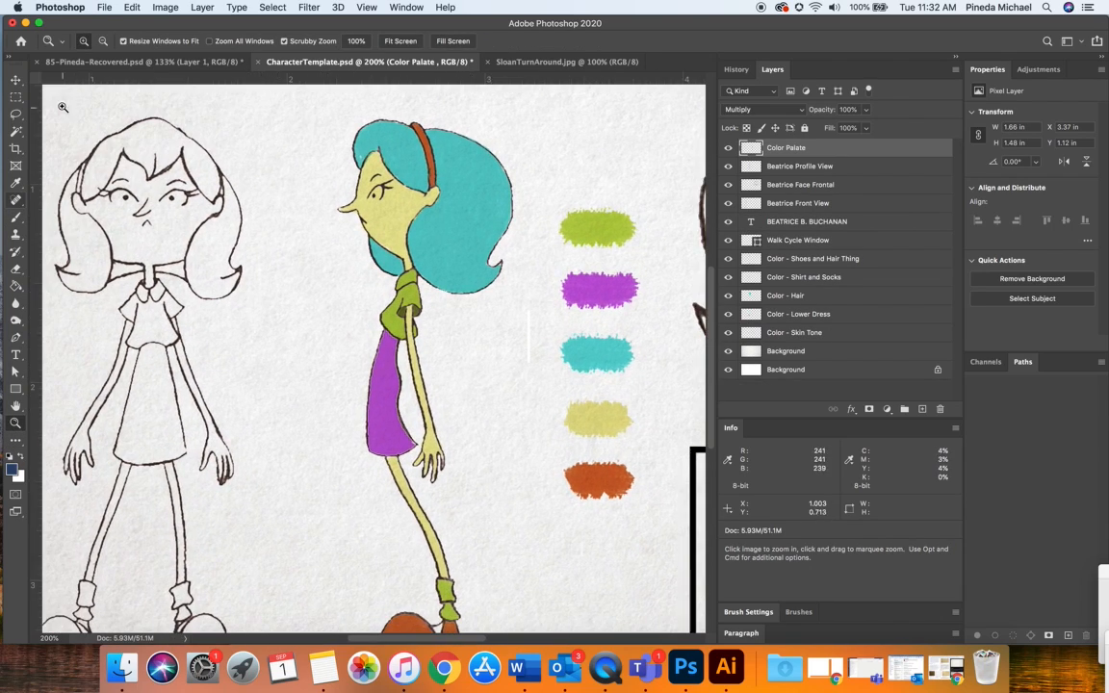
click(15, 80)
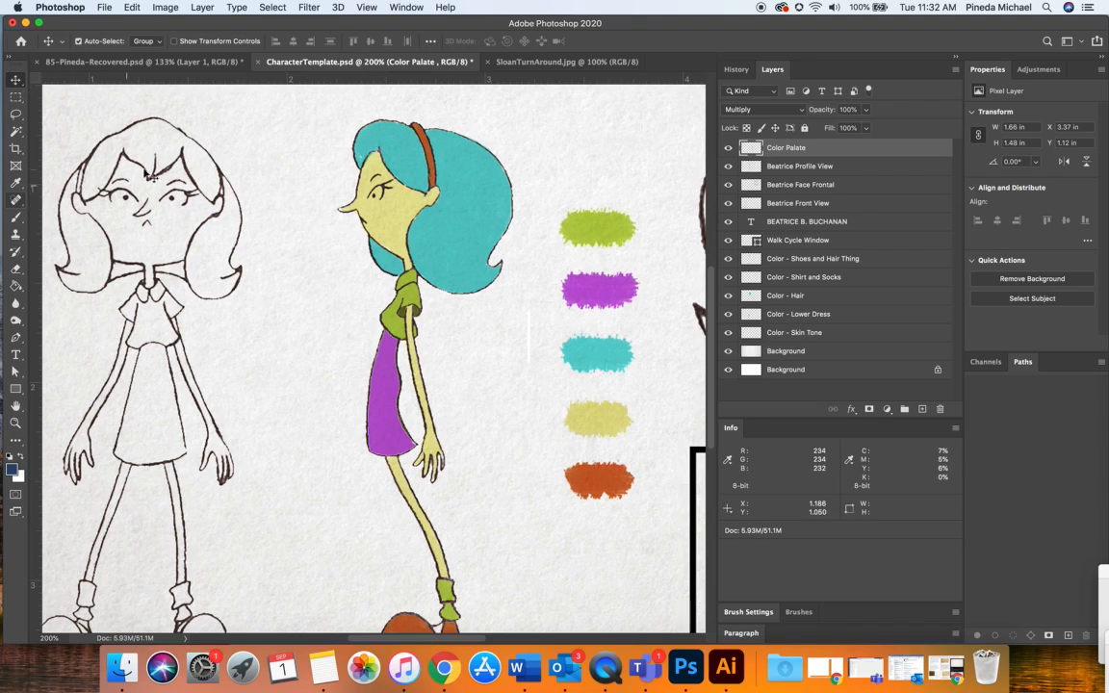
click(163, 144)
click(727, 204)
click(727, 203)
click(727, 203)
click(727, 203)
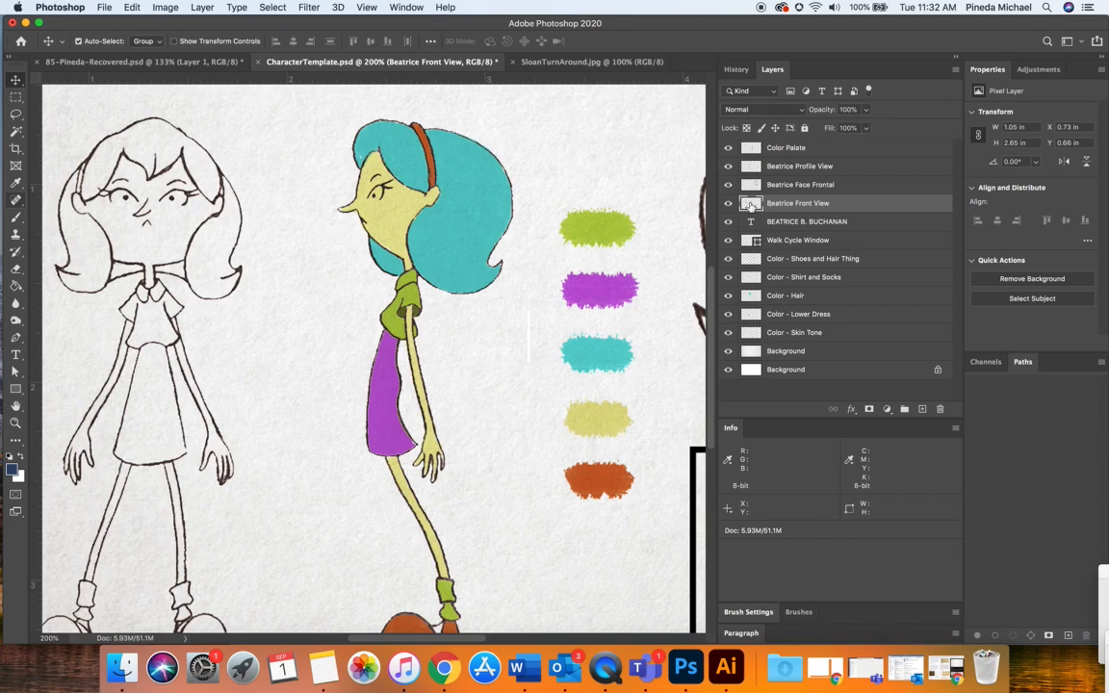
Add a new layer directly above the title text layer and name it Beatrice - Green Color.
click(806, 225)
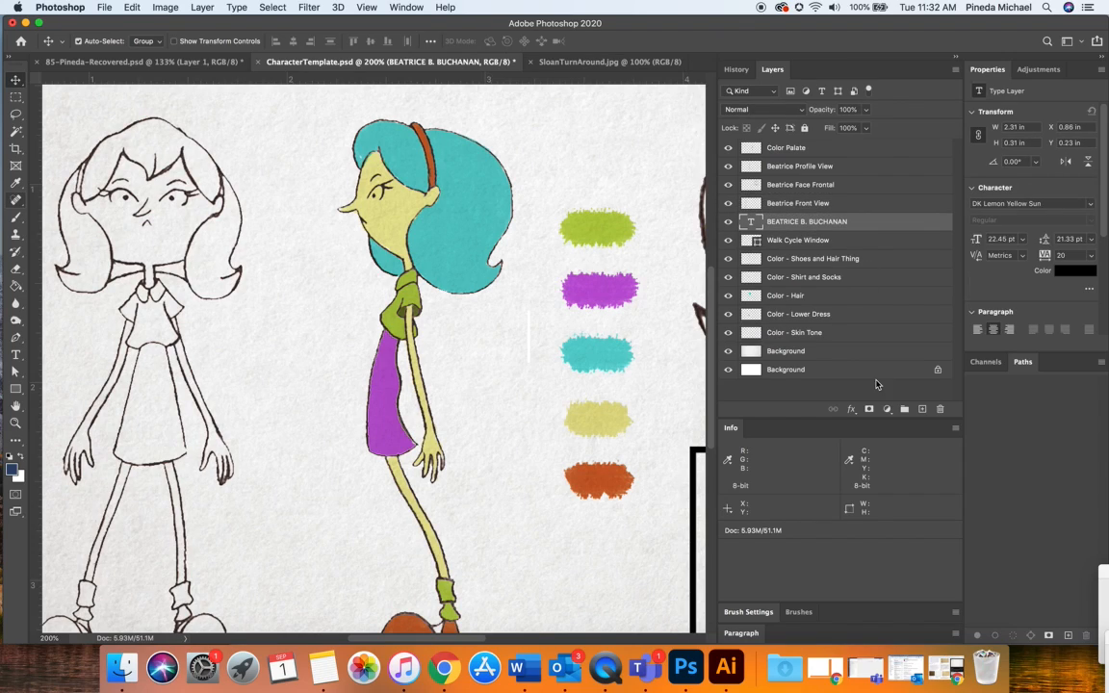
click(923, 410)
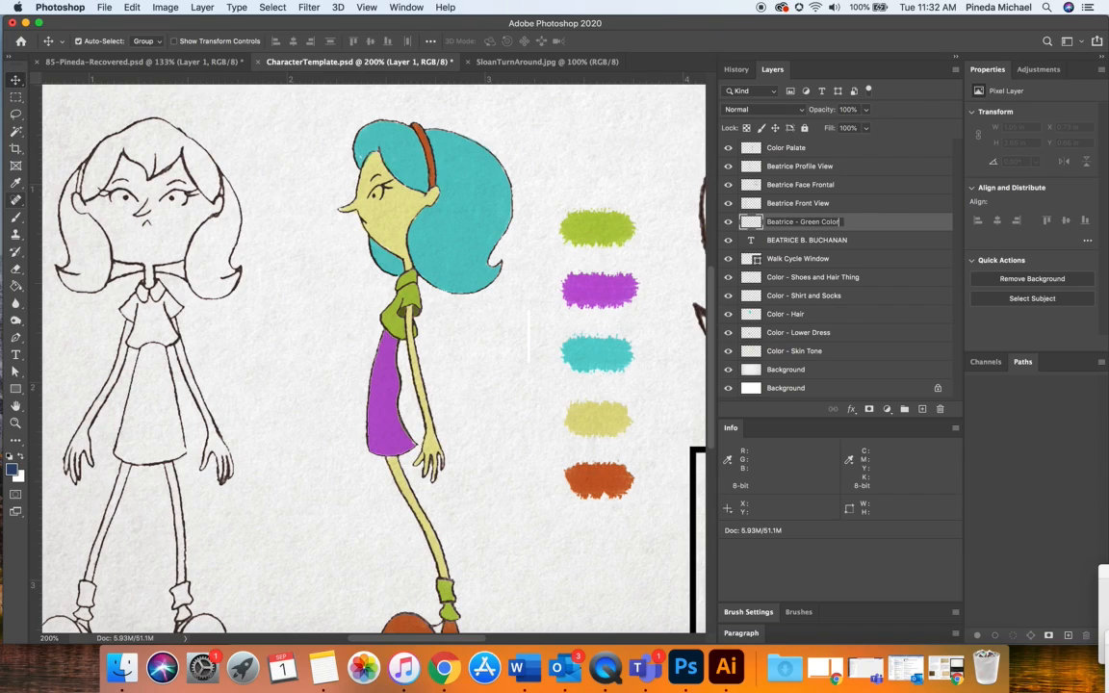
key(Return)
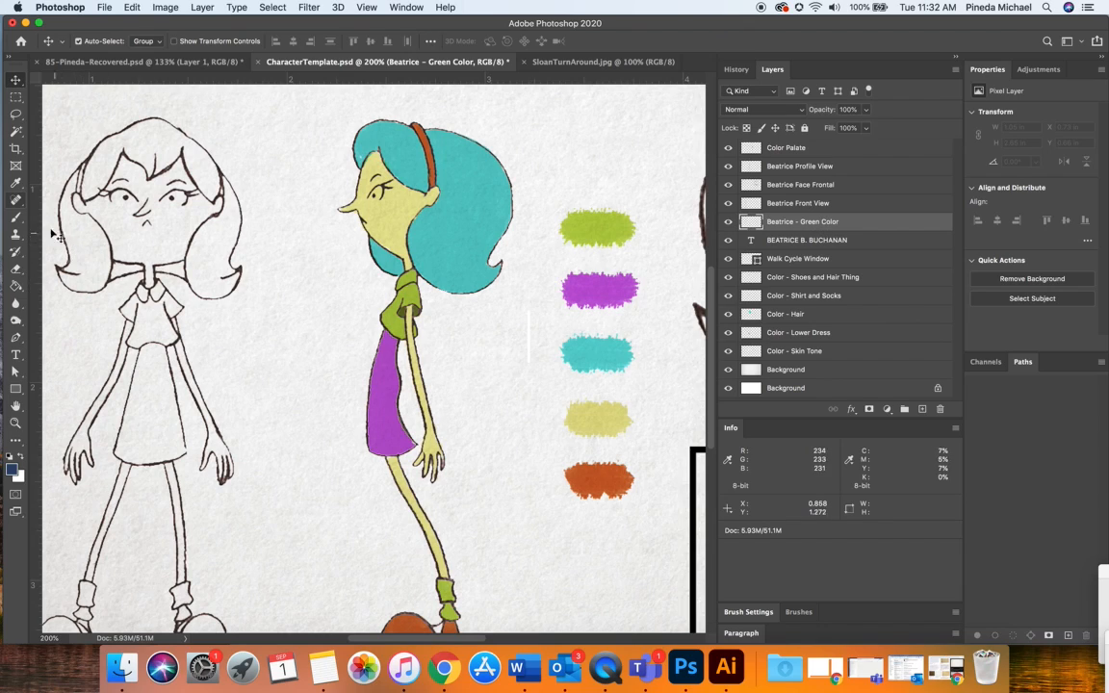
Try dark blue brush strokes over the right hair lock of the front-view figure, undoing them.
click(18, 218)
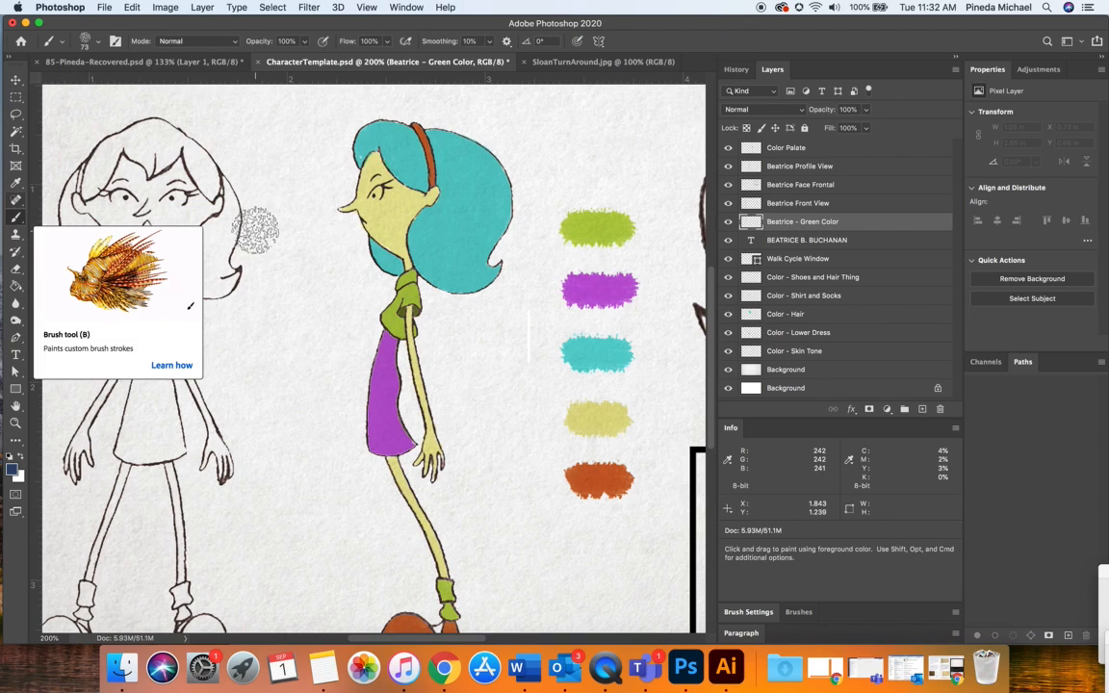
mouse_move(214, 220)
mouse_down()
mouse_move(214, 262)
mouse_move(191, 233)
mouse_up()
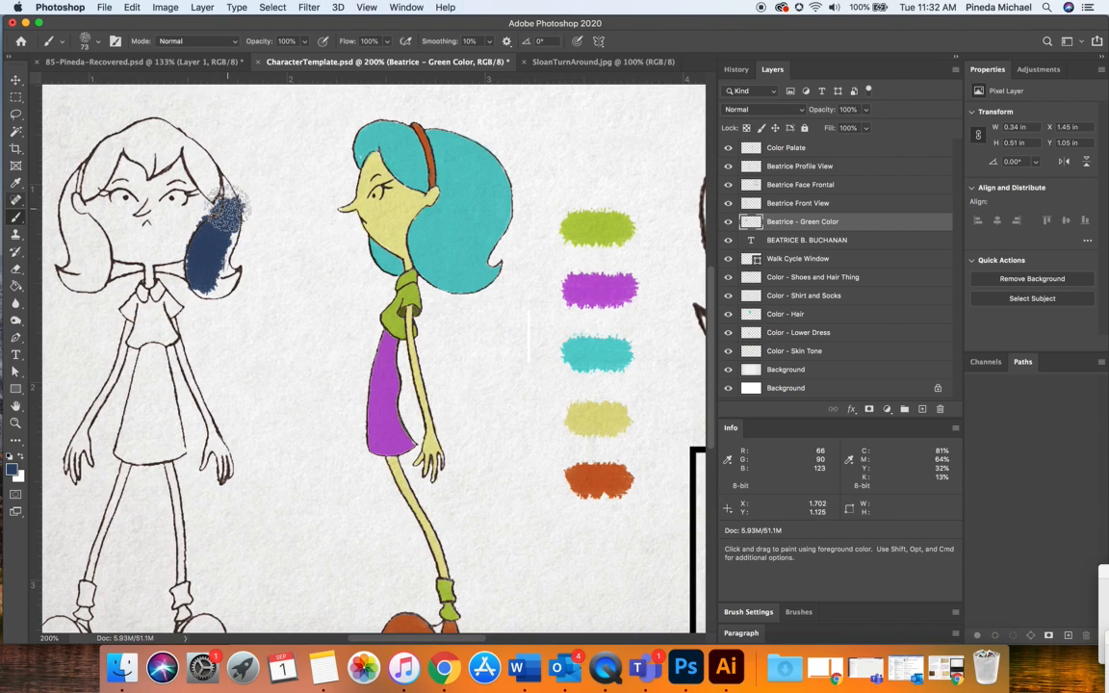
key(super+z)
key(super+z)
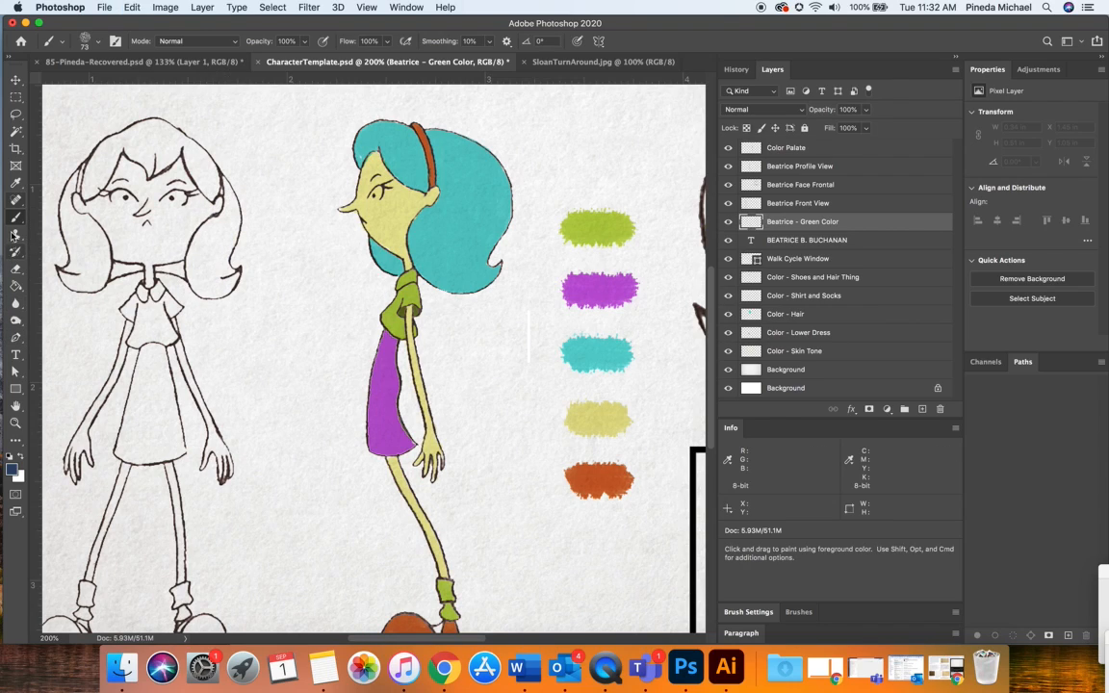
Sample the green palette swatch as the foreground color and try a brush stroke on the front-view figure's hair, undoing the stroke.
click(15, 181)
click(602, 225)
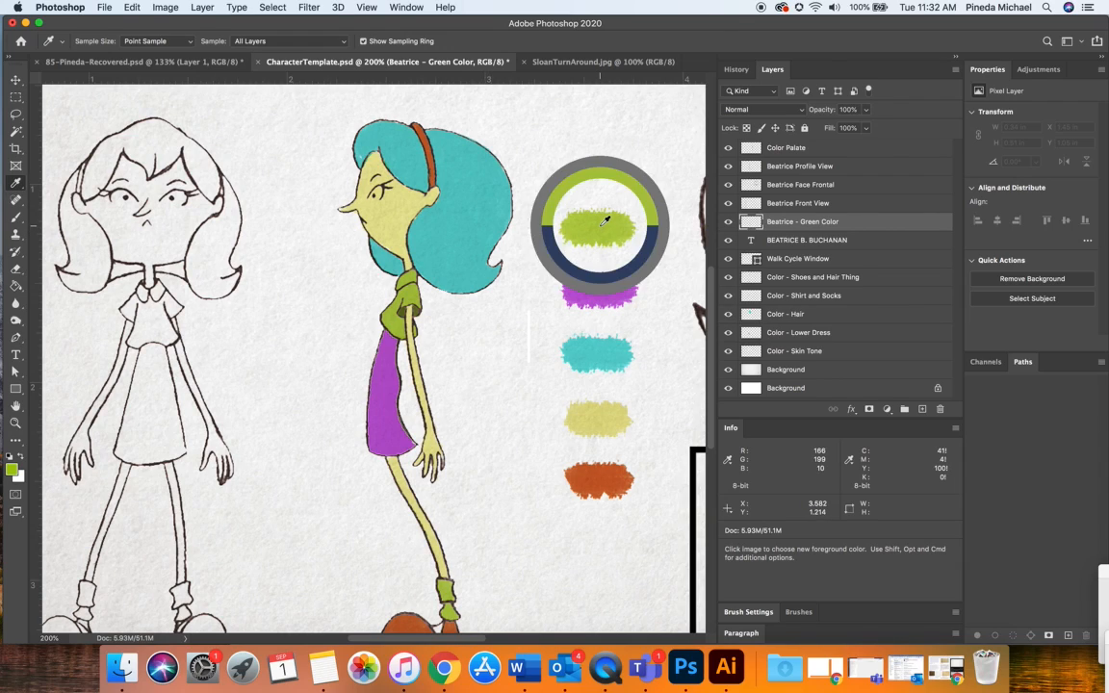
key(b)
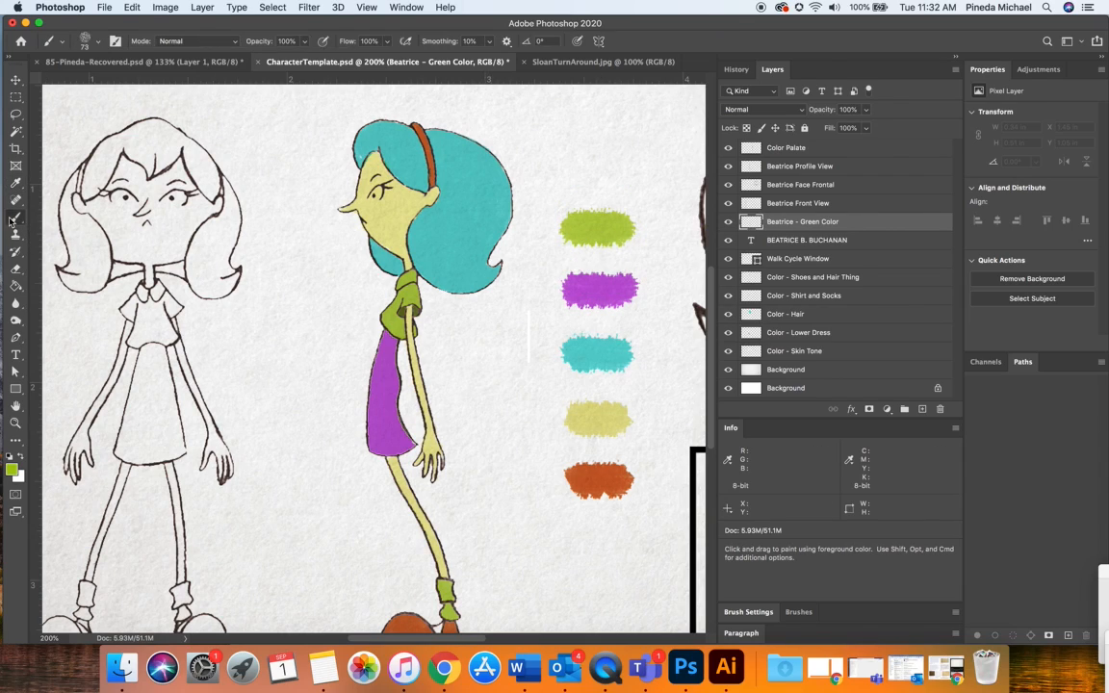
mouse_move(194, 210)
mouse_down()
mouse_move(210, 241)
mouse_move(204, 258)
mouse_move(204, 171)
mouse_up()
key(super+z)
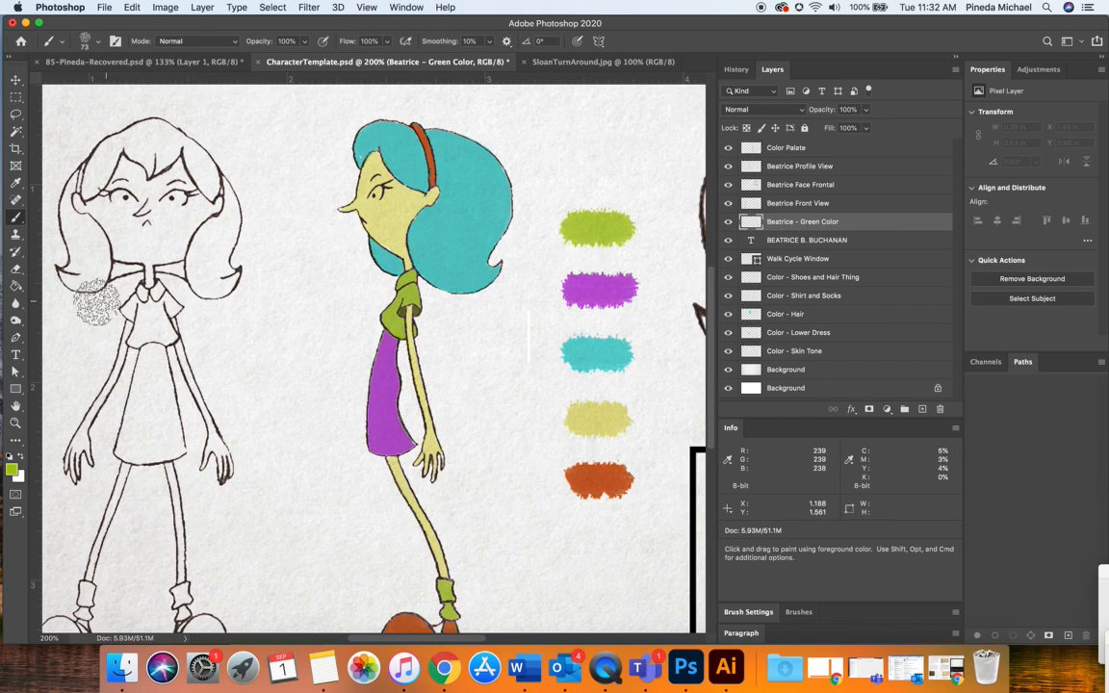
Sample the teal palette swatch and paint the right hair lock of the front-view figure with the brush.
click(16, 182)
click(596, 351)
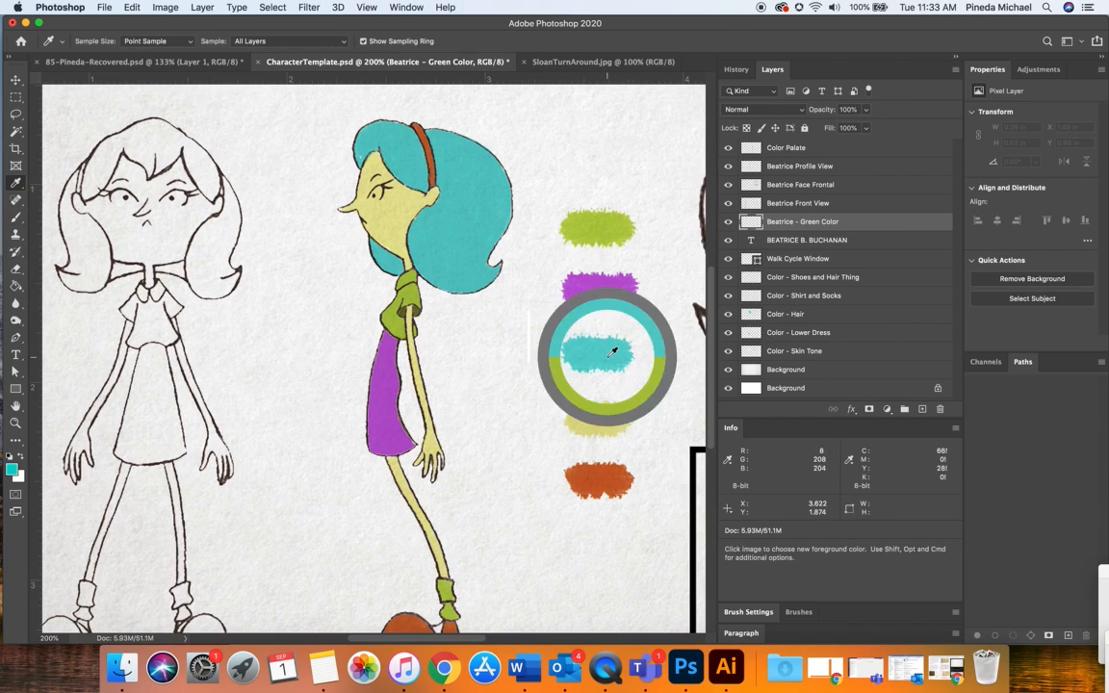
click(17, 218)
mouse_move(226, 217)
mouse_down()
mouse_move(202, 264)
mouse_move(231, 183)
mouse_move(236, 214)
mouse_move(210, 258)
mouse_move(214, 272)
mouse_move(233, 273)
mouse_move(207, 285)
mouse_move(200, 246)
mouse_up()
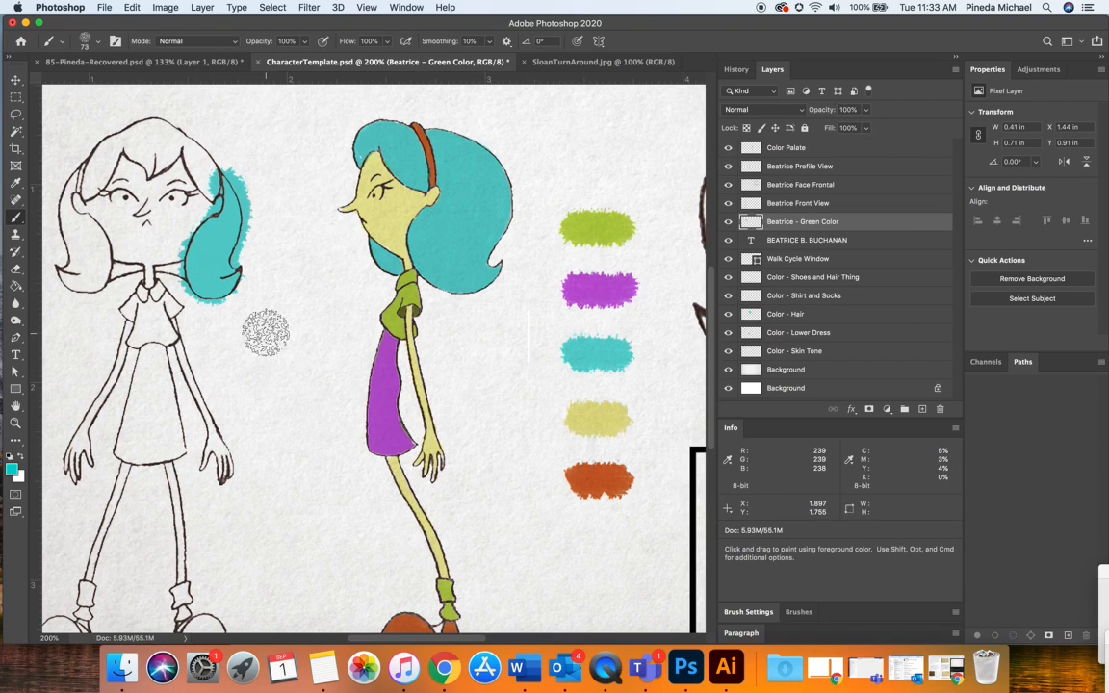
Paint the lower left hair lock teal with a 25 px brush and erase paint spilling outside the right lock's outline.
click(89, 46)
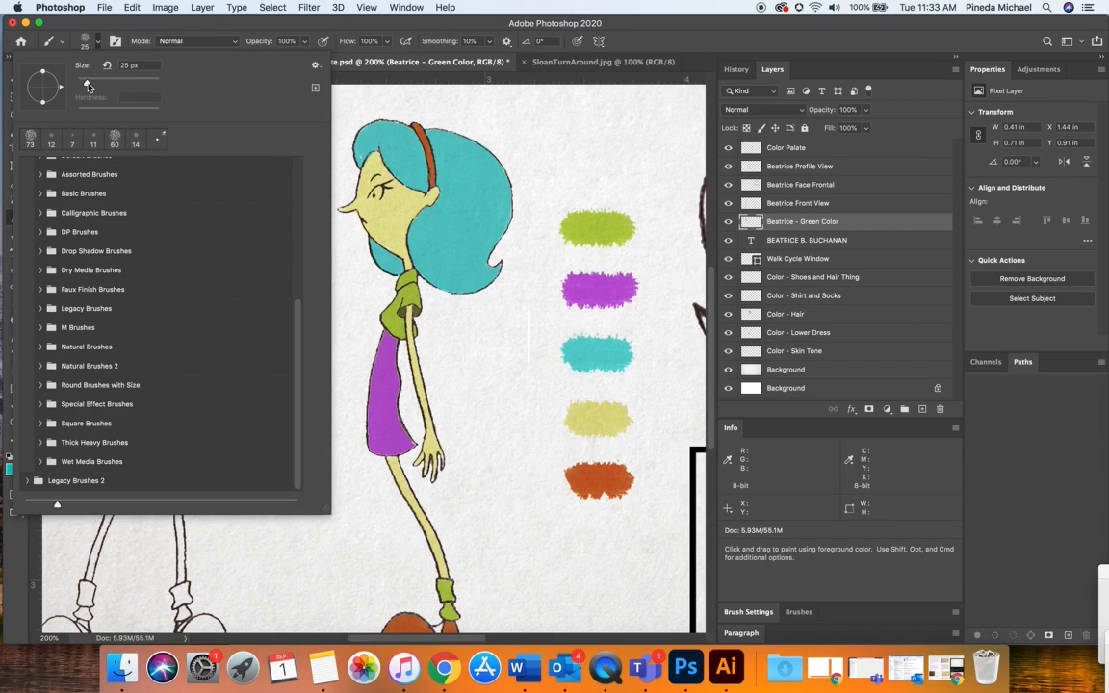
key(Escape)
mouse_move(71, 241)
mouse_down()
mouse_move(63, 258)
mouse_move(95, 254)
mouse_move(96, 220)
mouse_move(96, 258)
mouse_up()
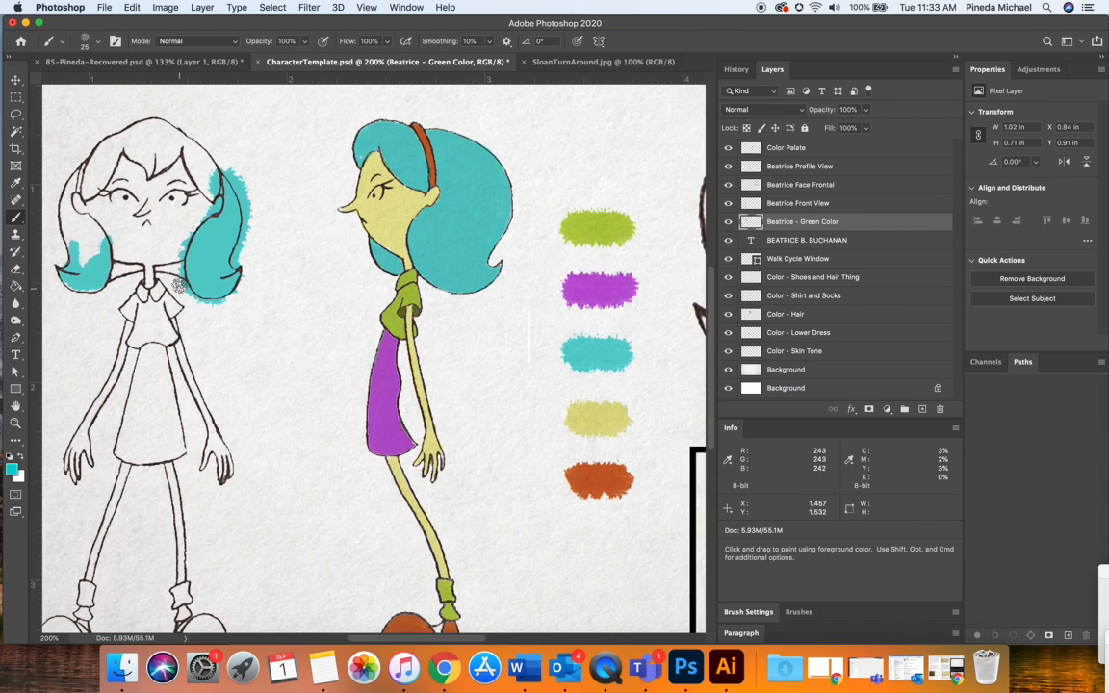
click(15, 269)
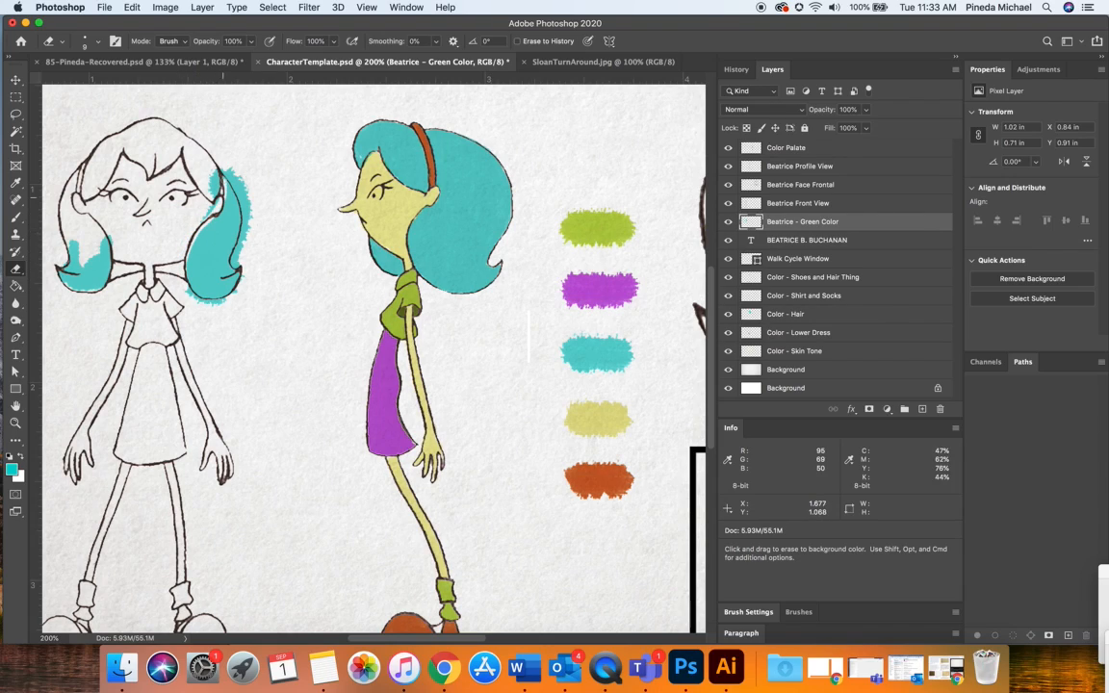
drag(221, 174, 226, 203)
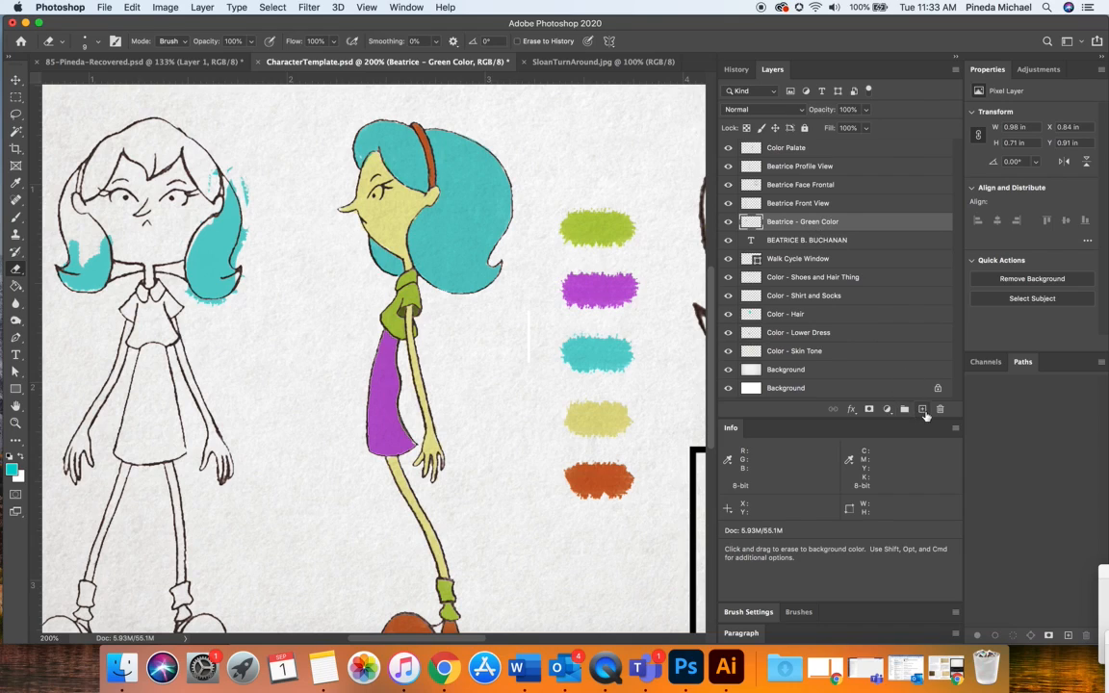
Paint the right sock of the front-view figure teal on the Beatrice - Green Color layer.
scroll(158, 370, down, 2)
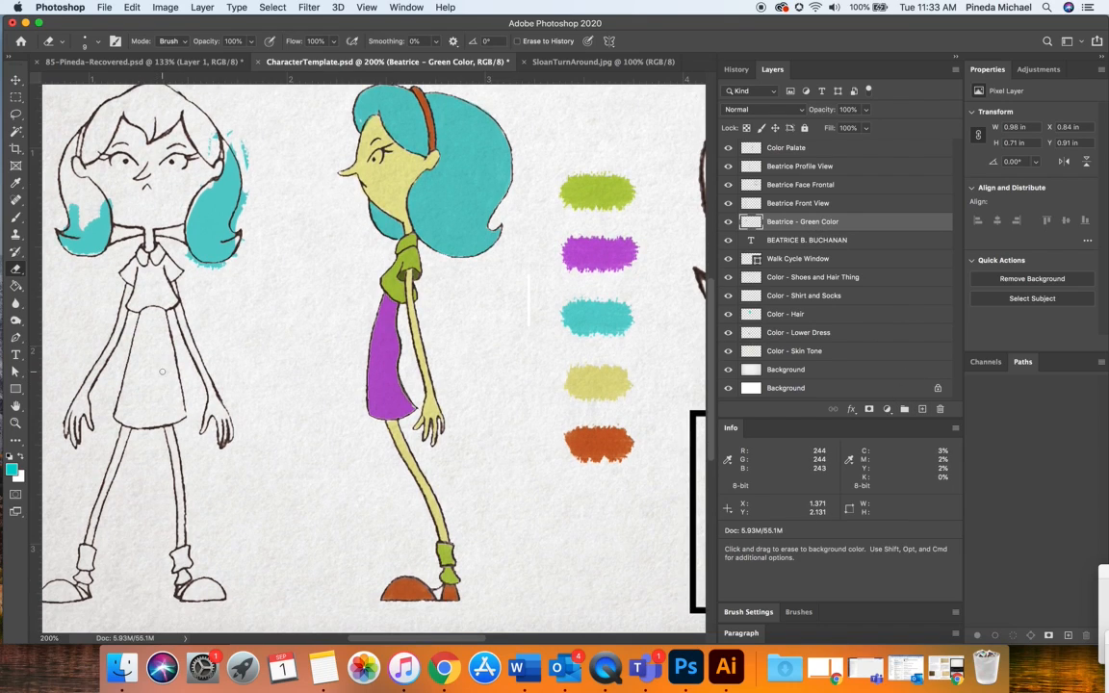
scroll(162, 371, left, 2)
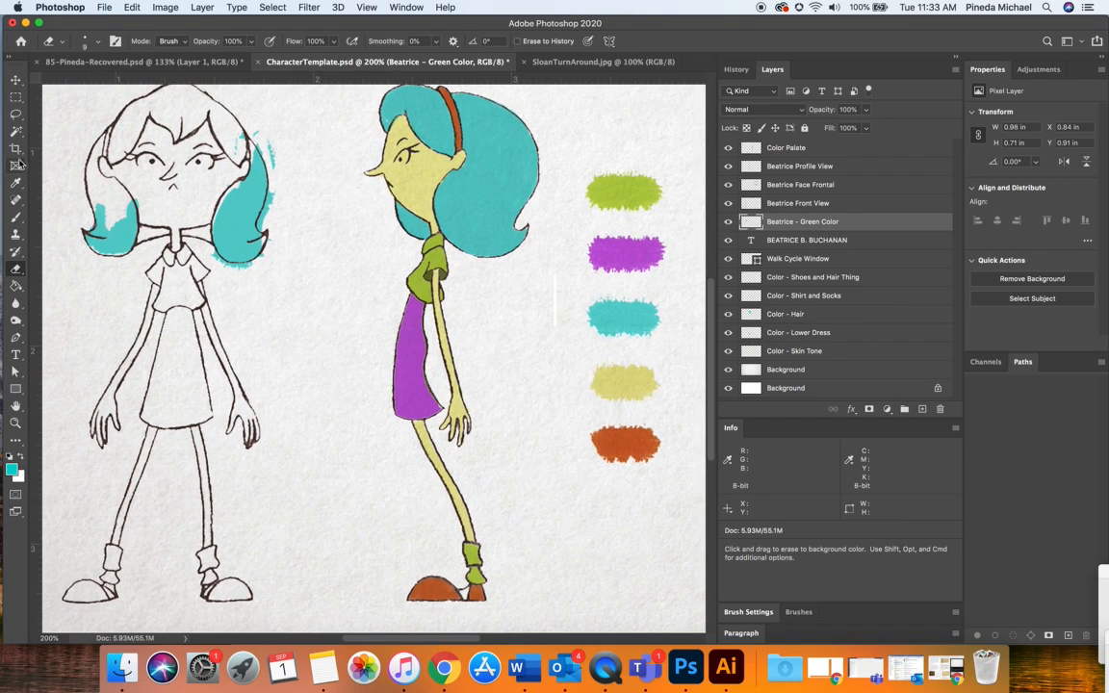
click(15, 217)
drag(206, 559, 200, 555)
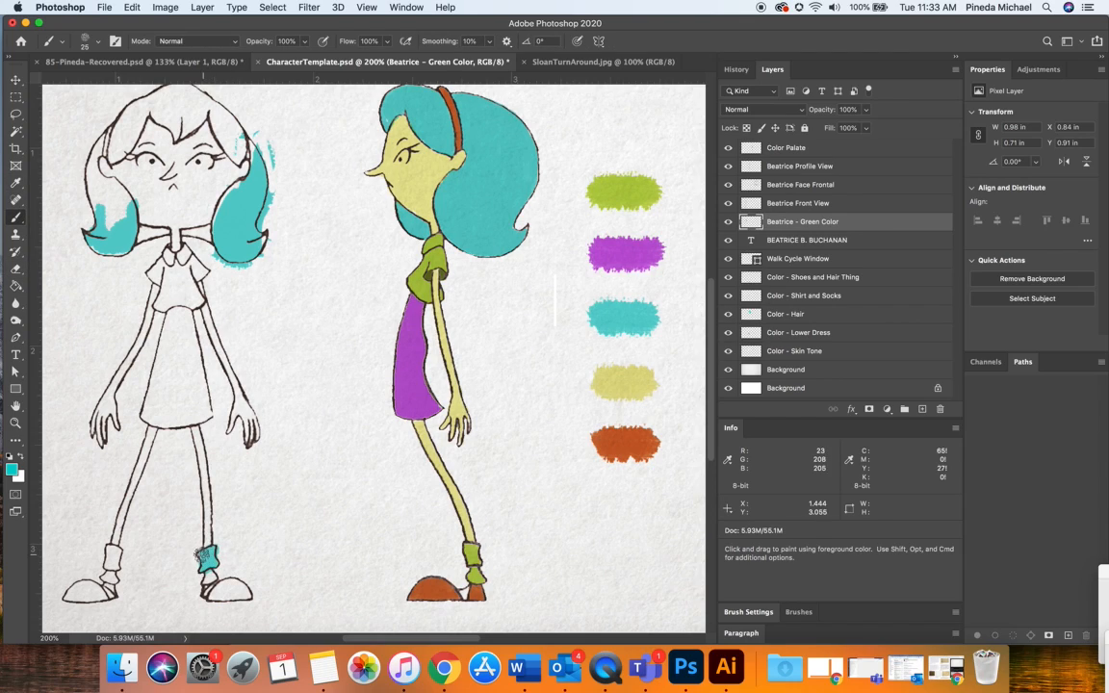
Try a new layer placed below Beatrice - Green Color and delete that empty layer.
click(922, 410)
drag(770, 222, 778, 249)
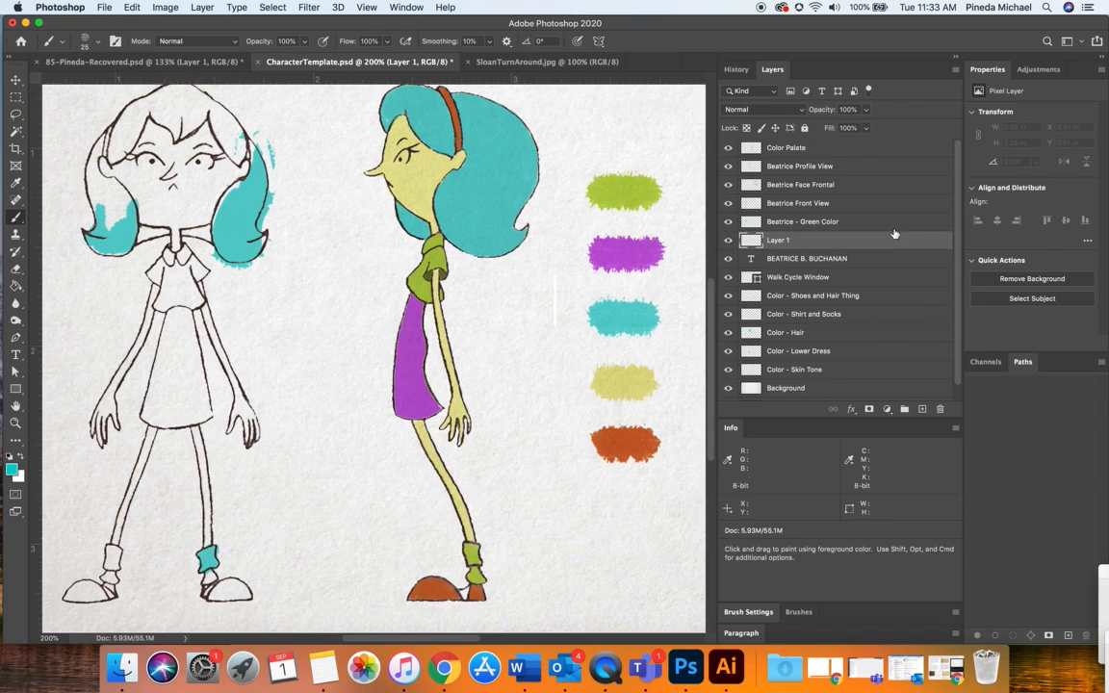
key(Delete)
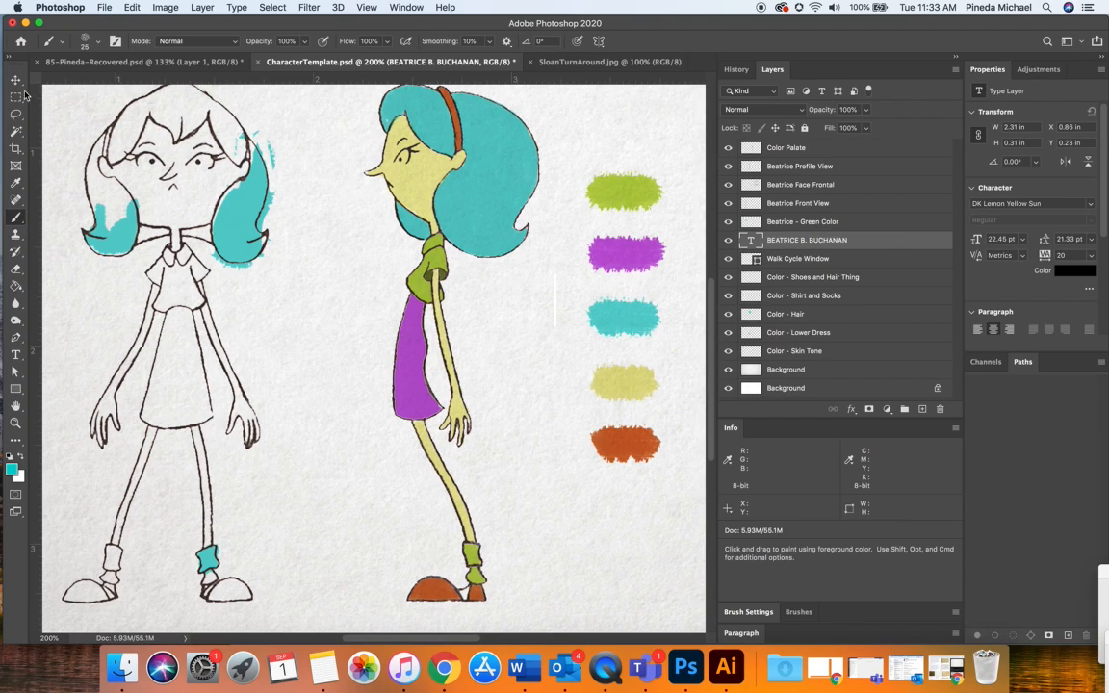
Hide the paper texture Background layer and fit the whole character sheet in view.
key(v)
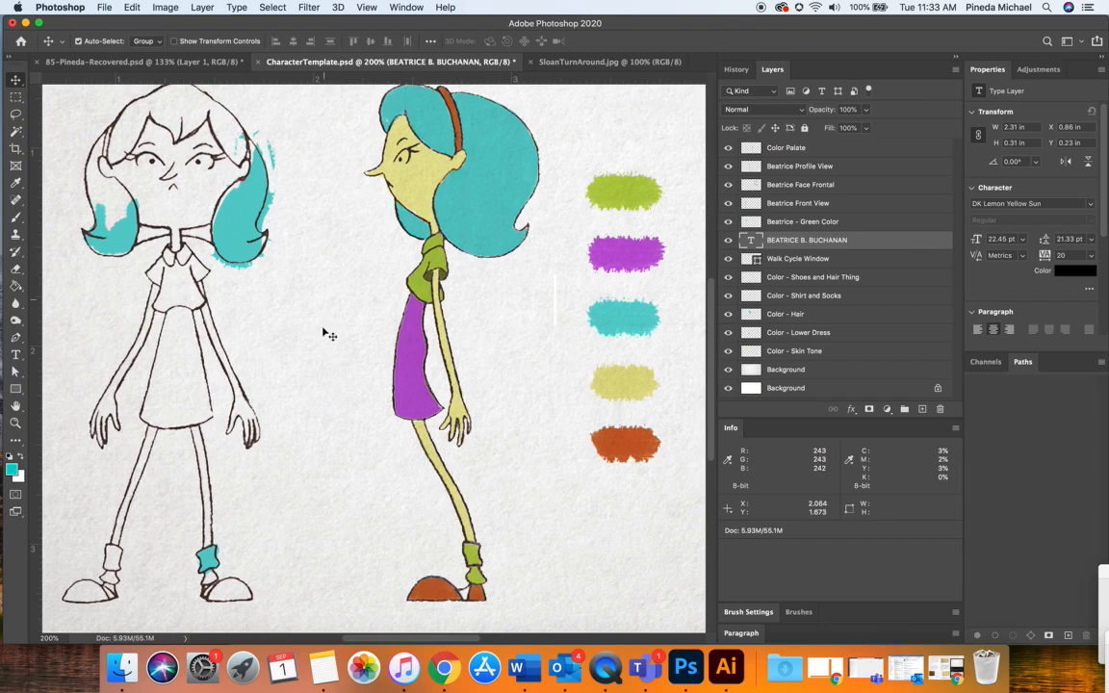
click(632, 379)
key(super+0)
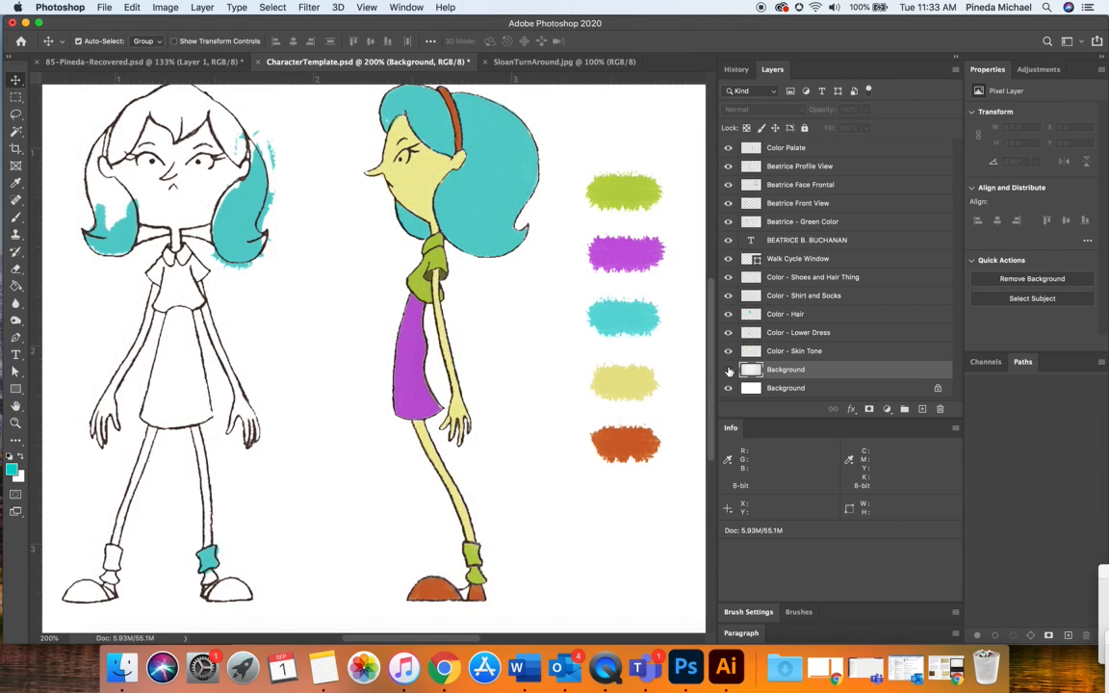
click(17, 408)
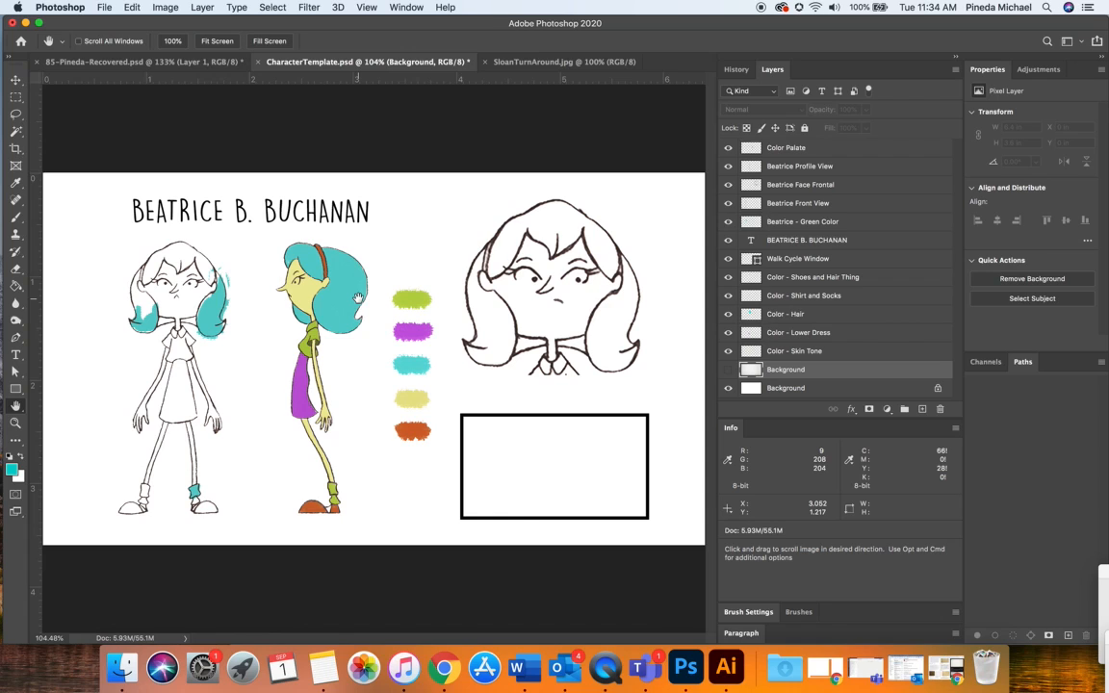
Switch to Chrome and review the image search results for "background texture 1920x1080 paper".
drag(452, 23, 484, 23)
click(866, 668)
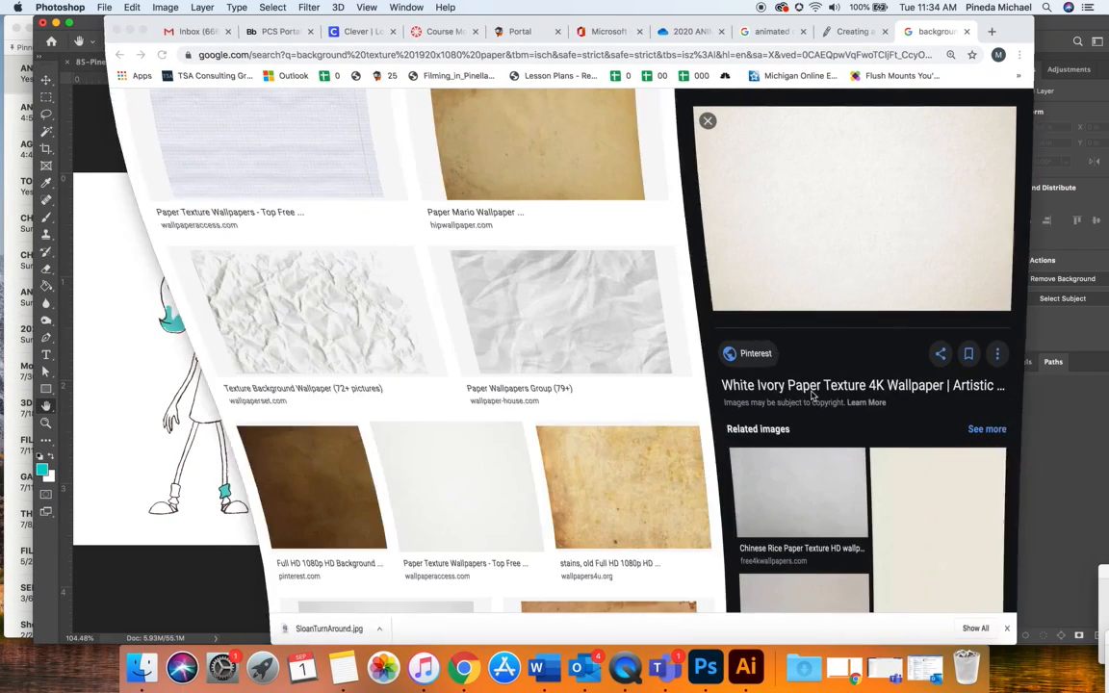
scroll(638, 310, up, 2)
scroll(637, 310, up, 5)
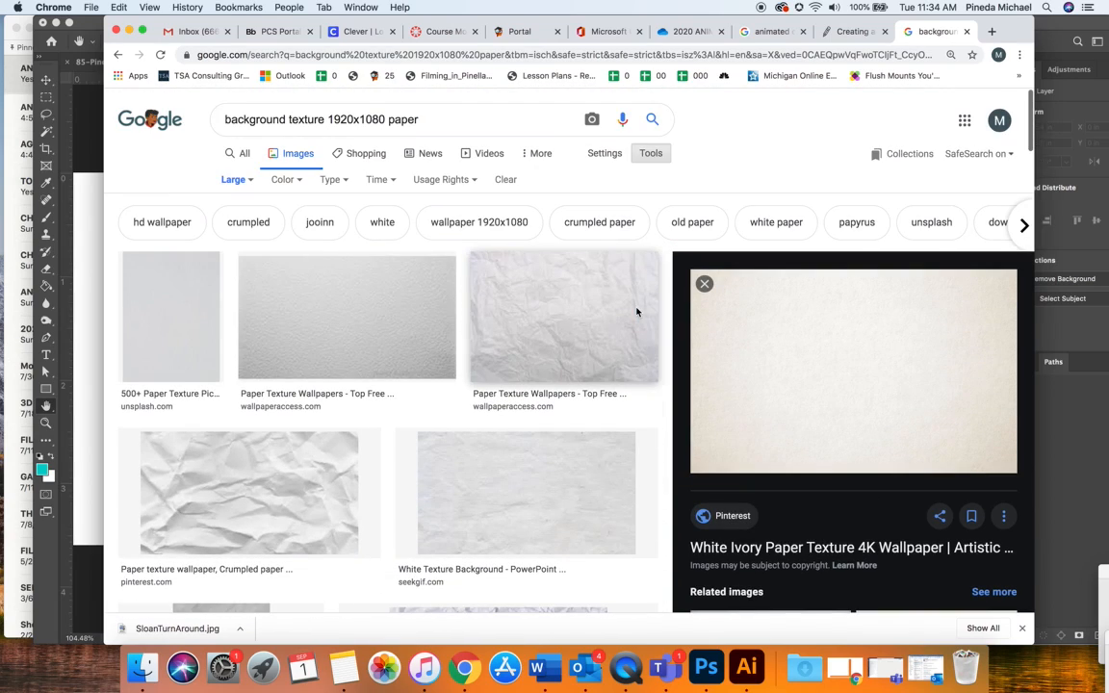
drag(328, 119, 430, 122)
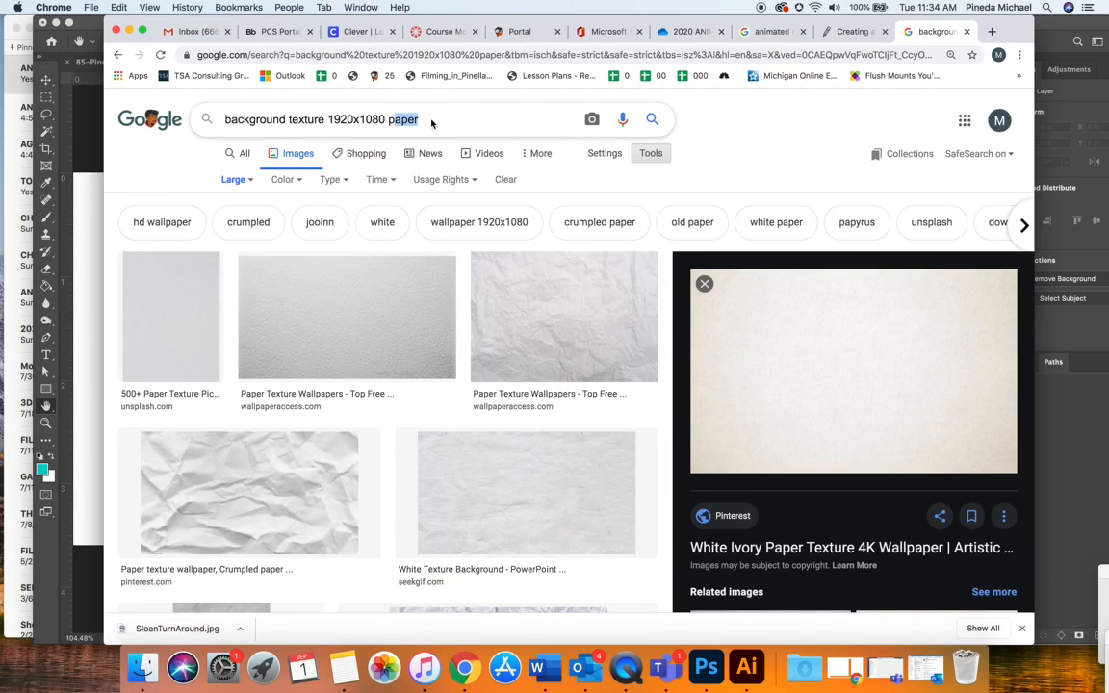
click(79, 154)
drag(332, 23, 341, 117)
click(322, 100)
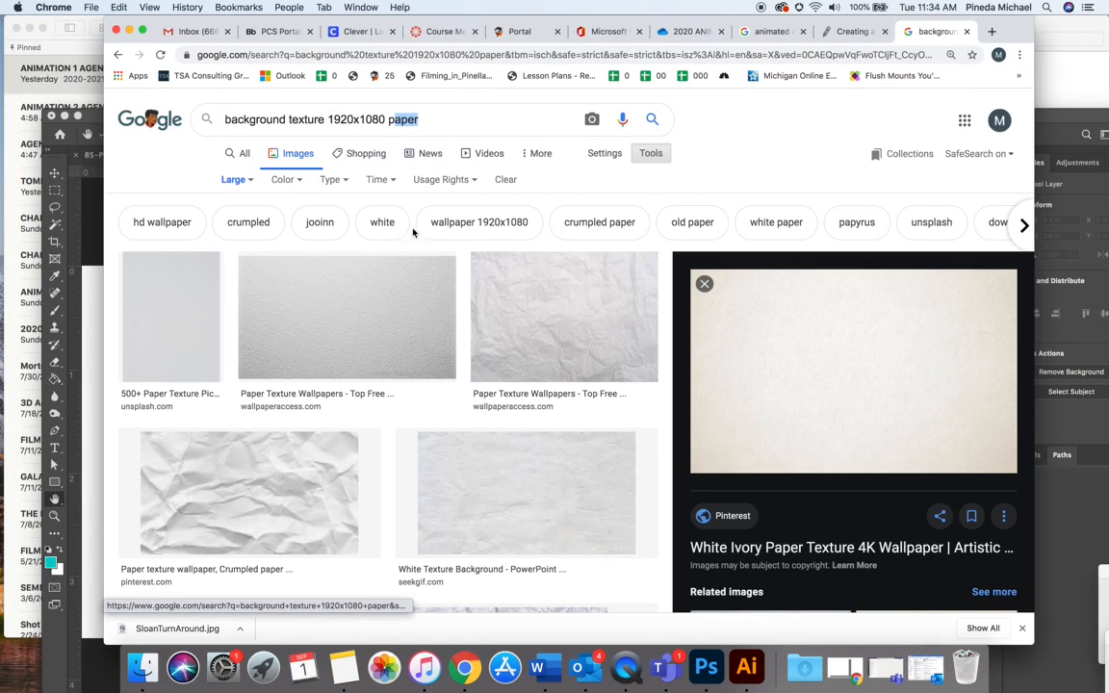
scroll(616, 301, down, 1)
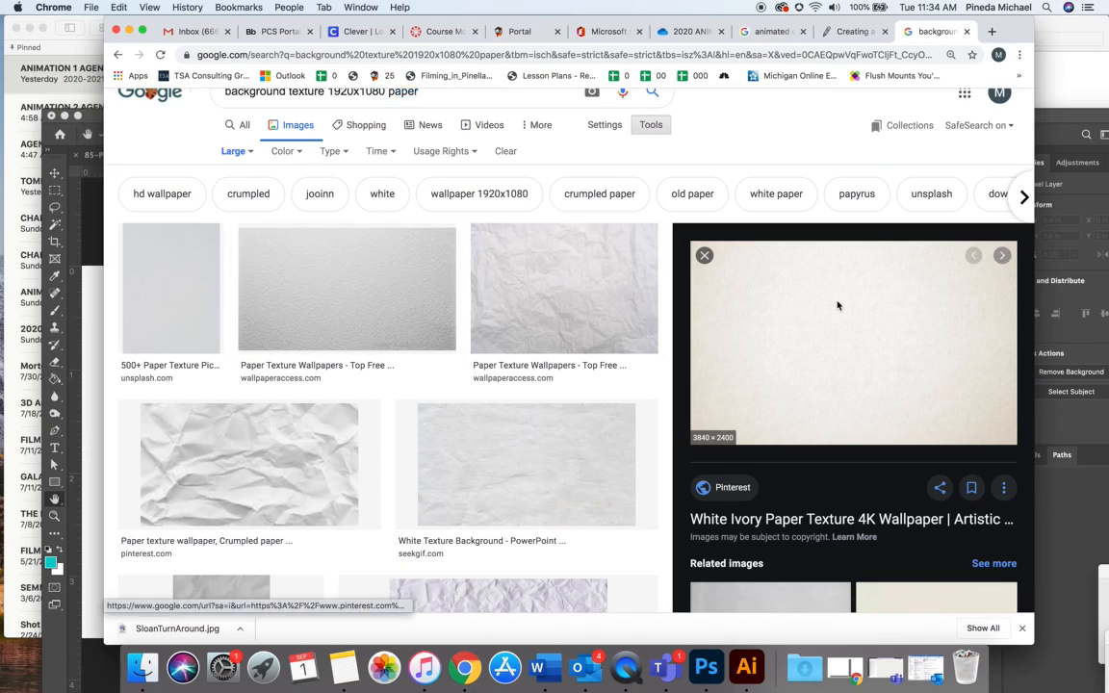
View the White Ivory Paper Texture's source page, check the image's saving options in the search results, and return to Photoshop.
click(837, 306)
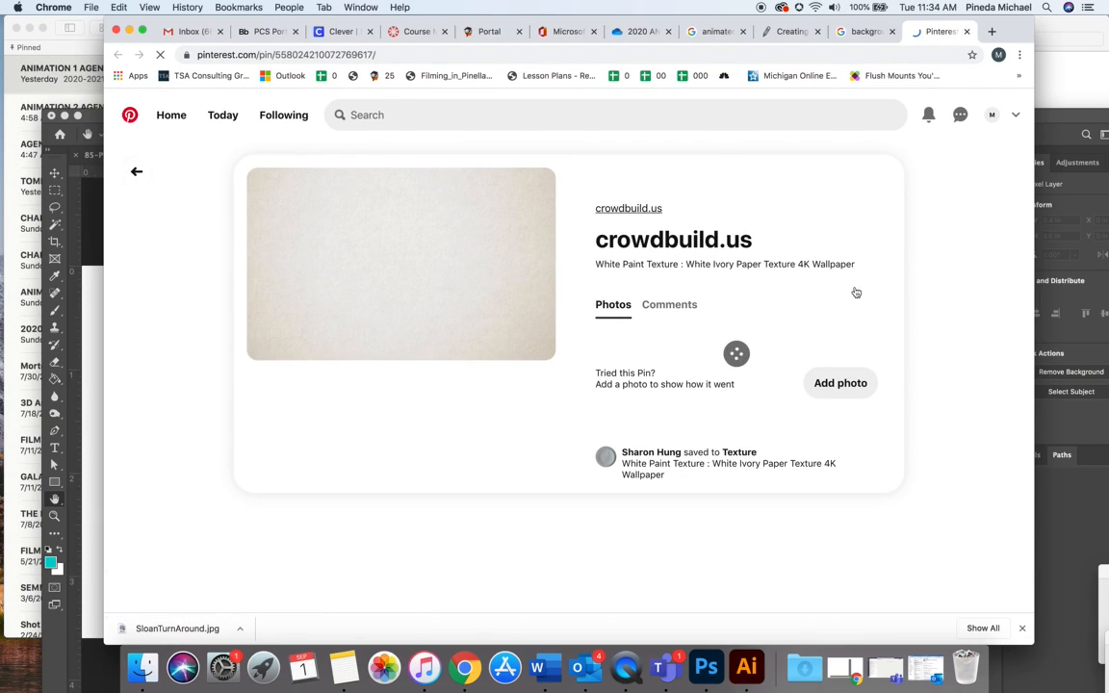
key(super+bracketleft)
right_click(843, 294)
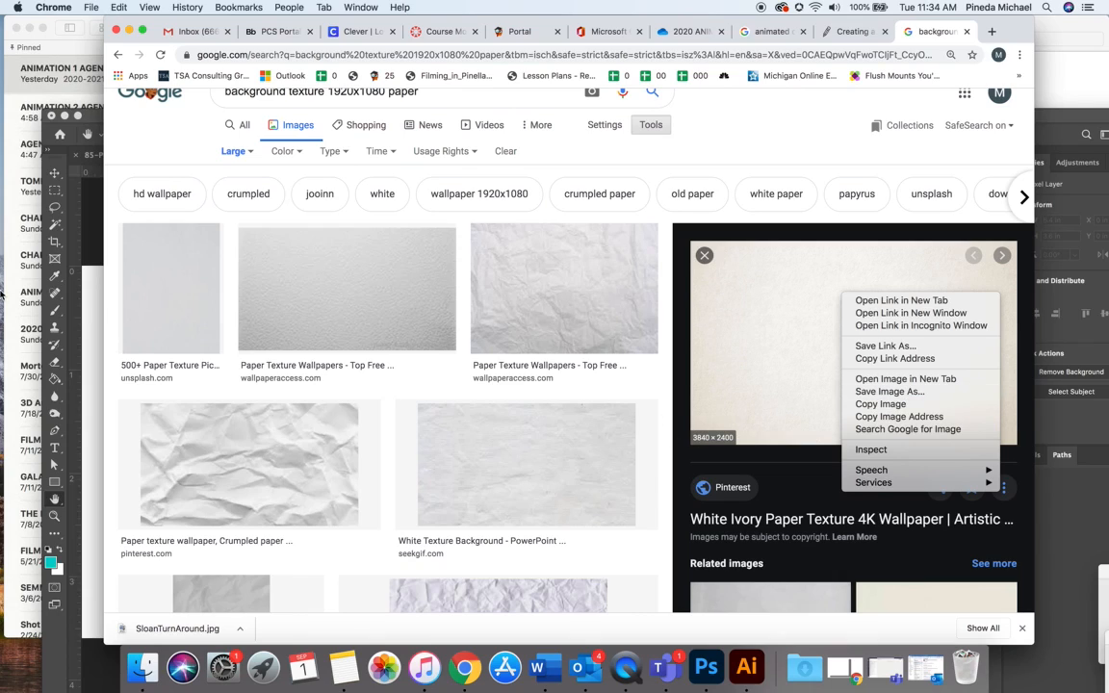
click(59, 278)
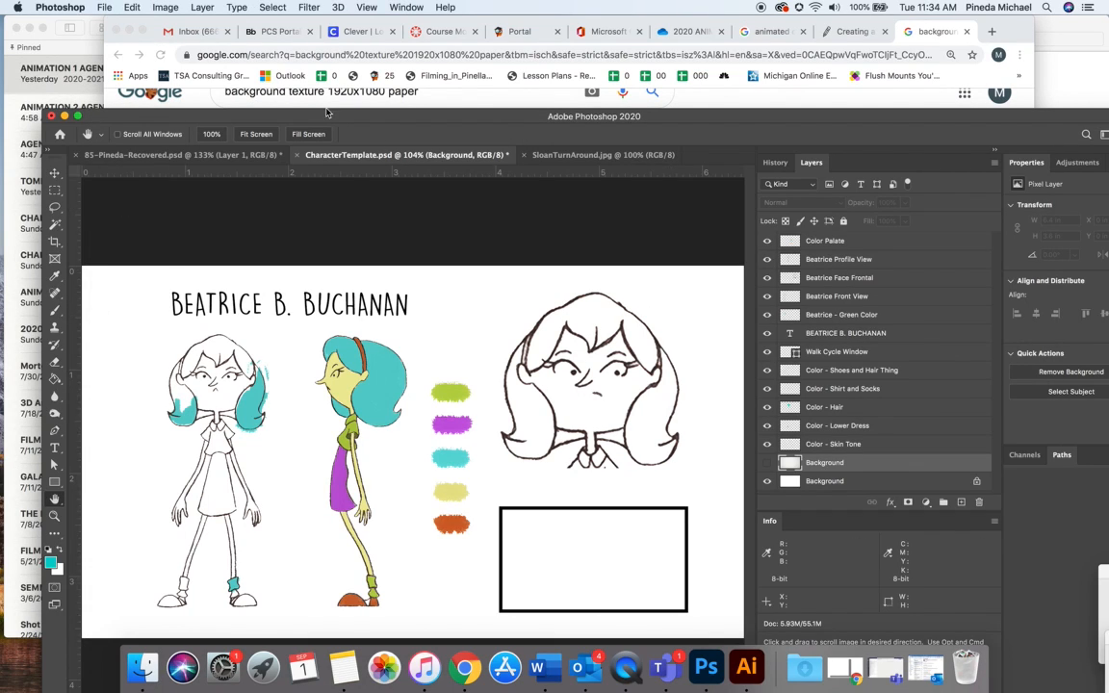
Try placing SloanTurnAround.jpg from the Character Walk Cycle Template folder into the character sheet and cancel the placement.
click(100, 7)
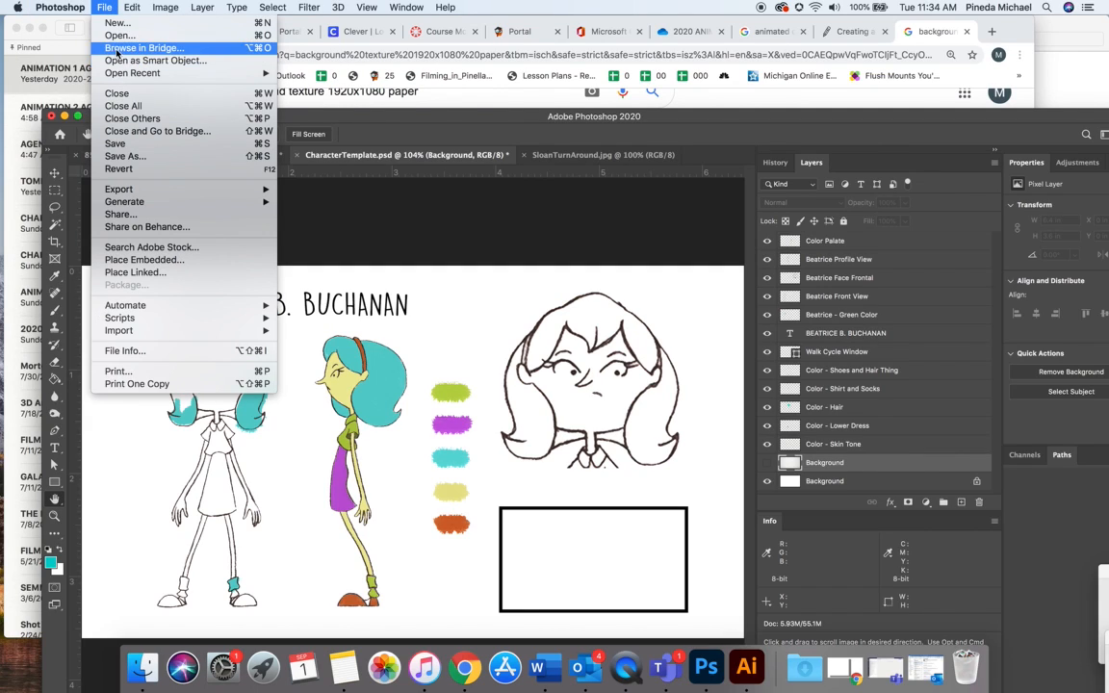
click(736, 110)
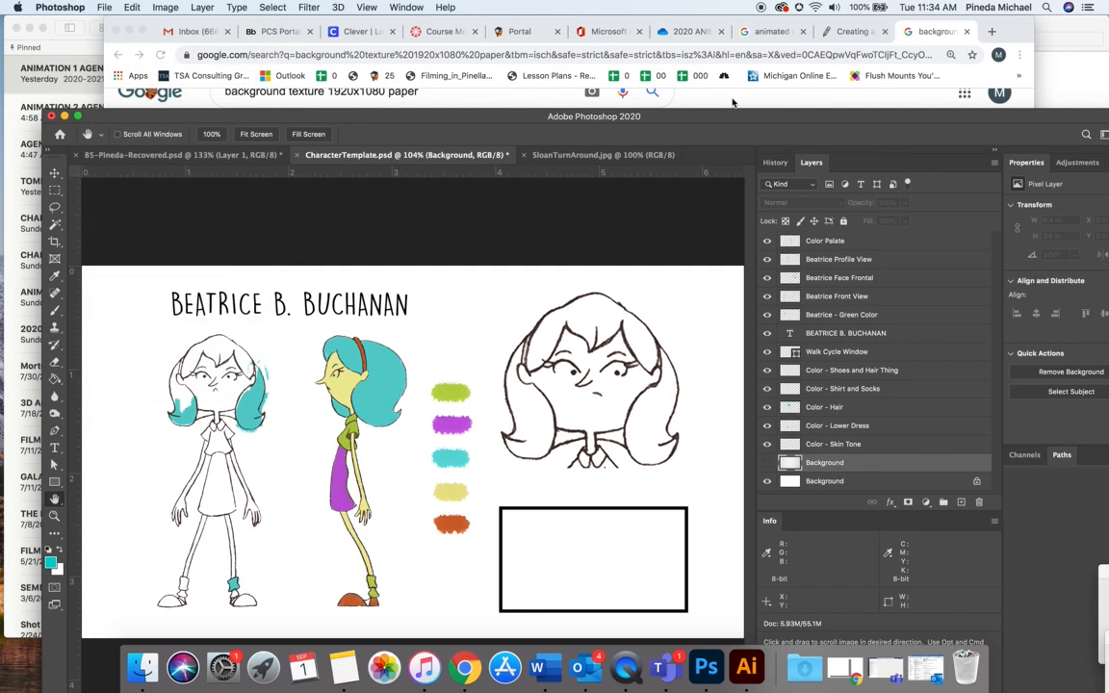
drag(762, 120, 625, 36)
click(1102, 234)
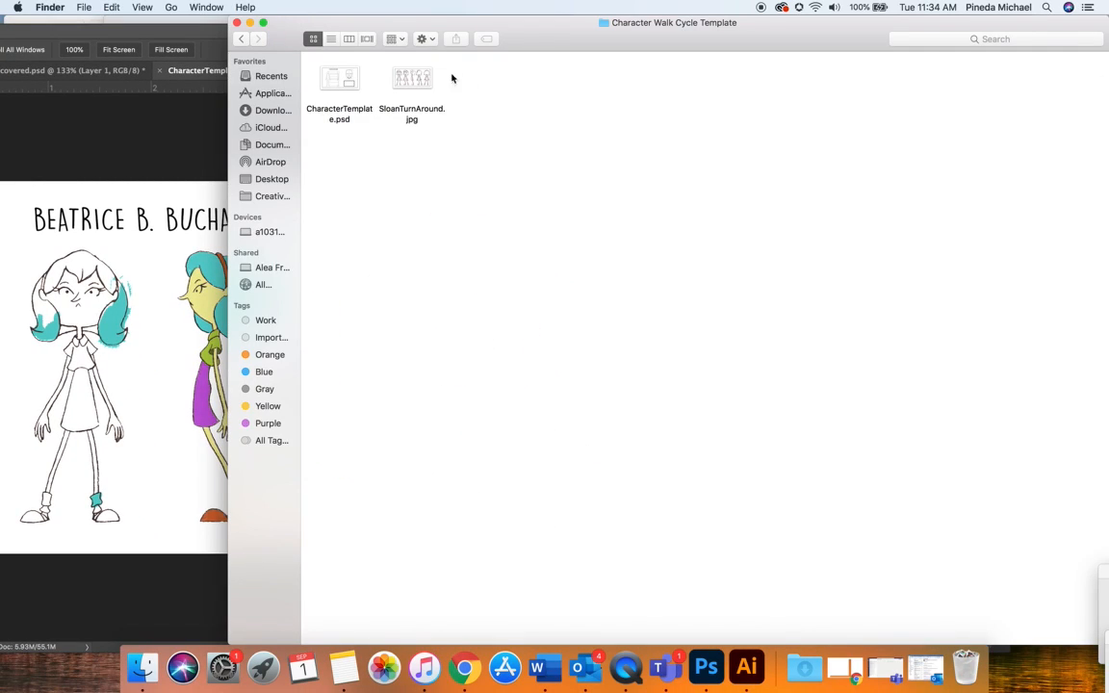
click(421, 77)
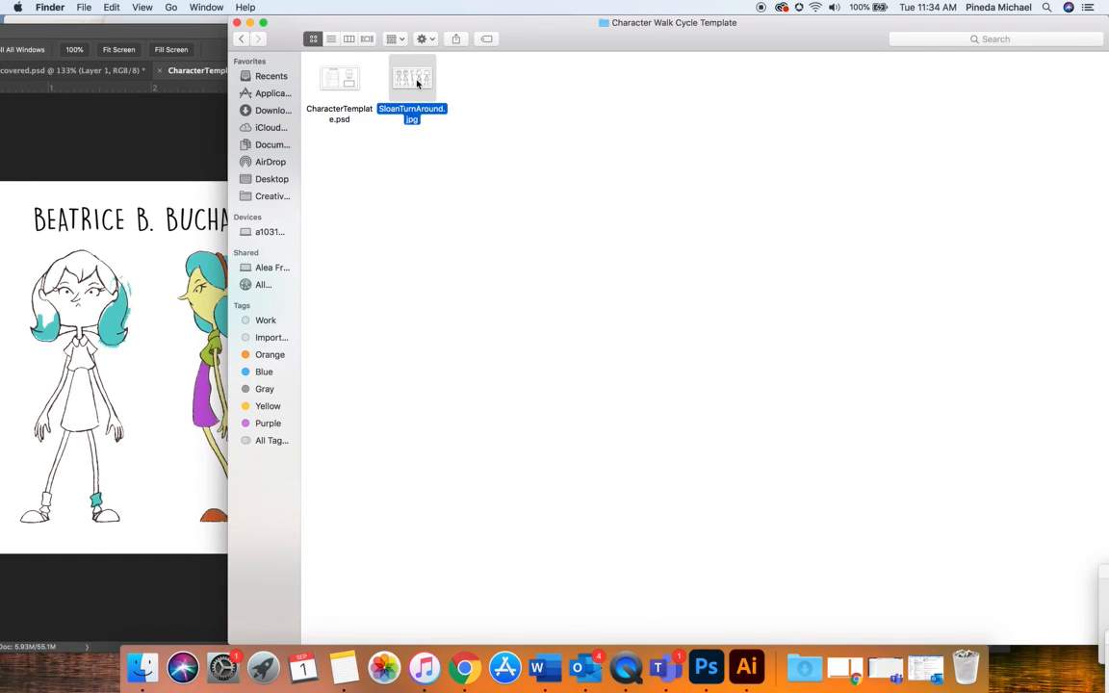
drag(417, 84, 164, 243)
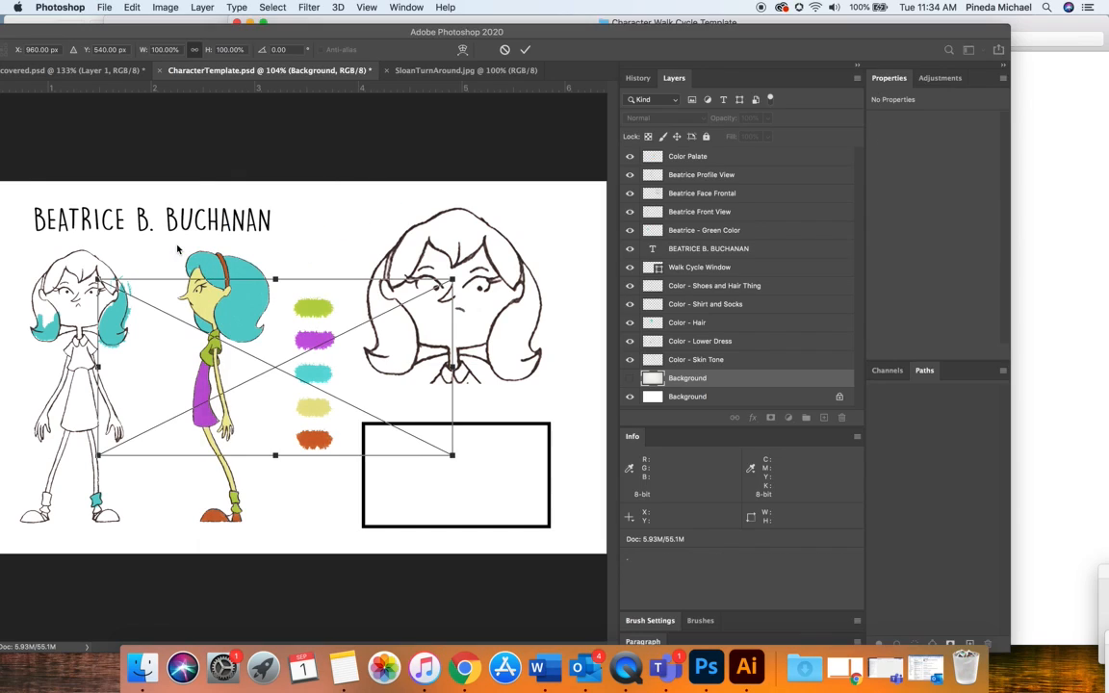
key(Escape)
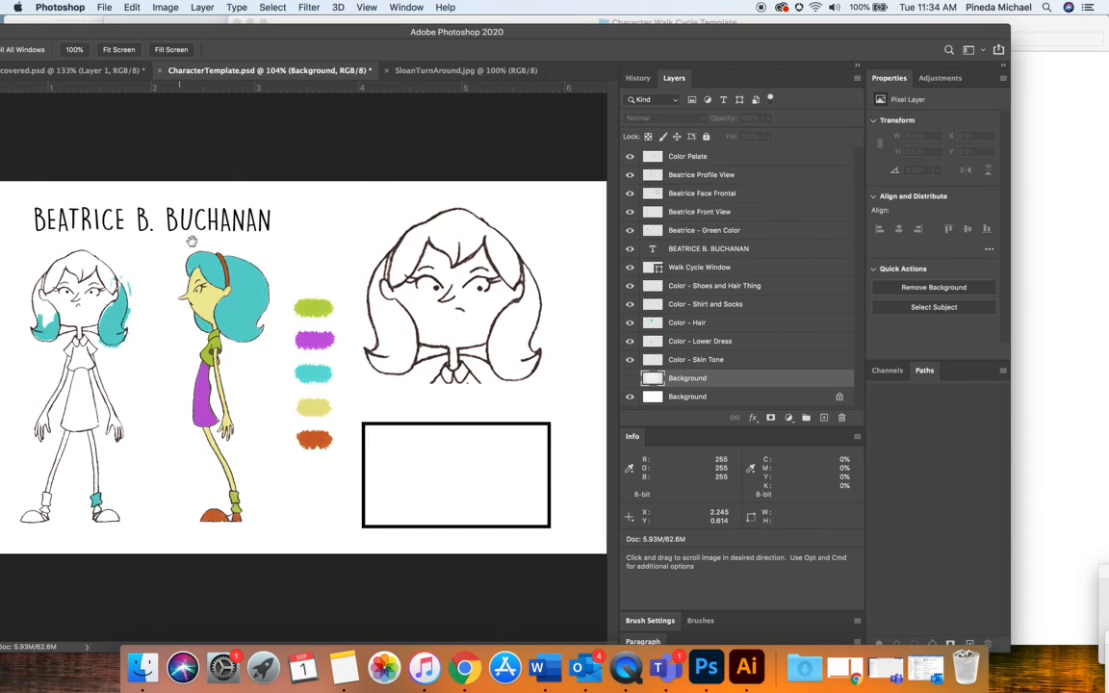
Show the paper texture Background layer again and move the Photoshop window back into full view.
click(629, 378)
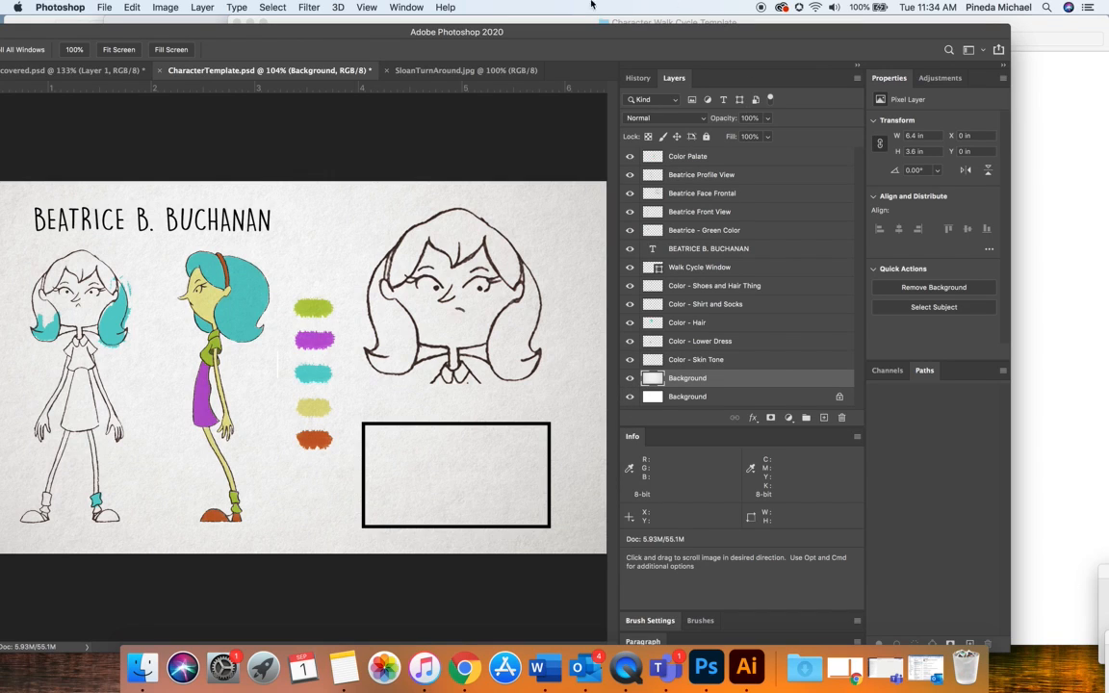
double_click(557, 35)
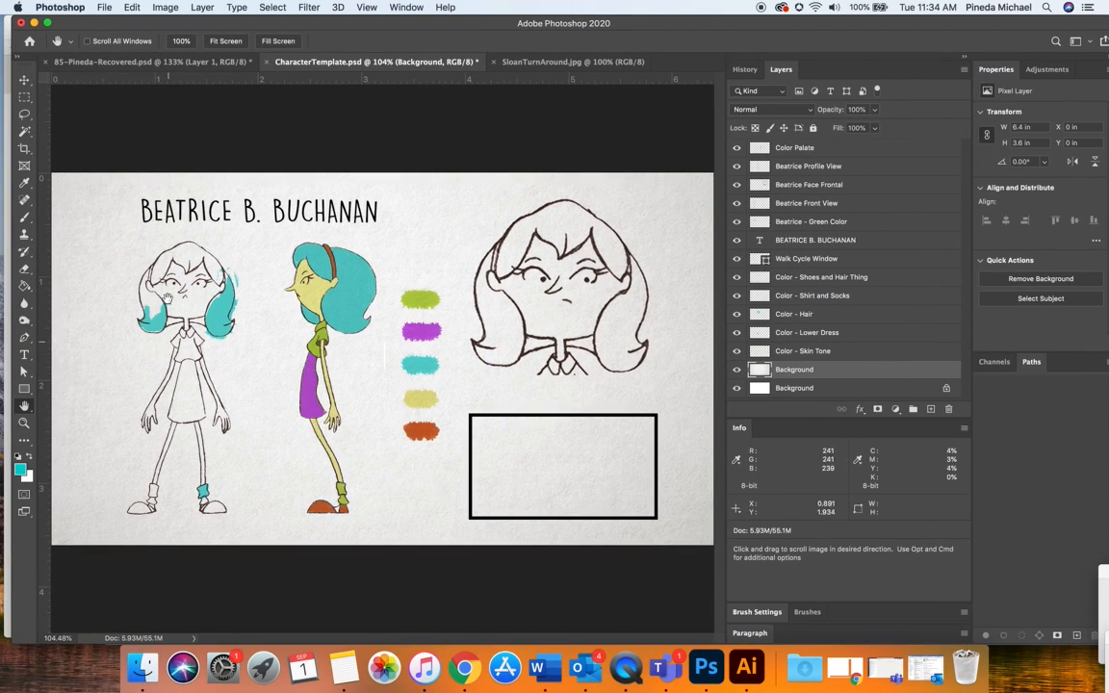
Examine the teal paint on the front-view figure's hair up close and return to the whole sheet.
click(24, 423)
click(224, 390)
click(255, 311)
scroll(256, 304, left, 3)
scroll(256, 304, up, 2)
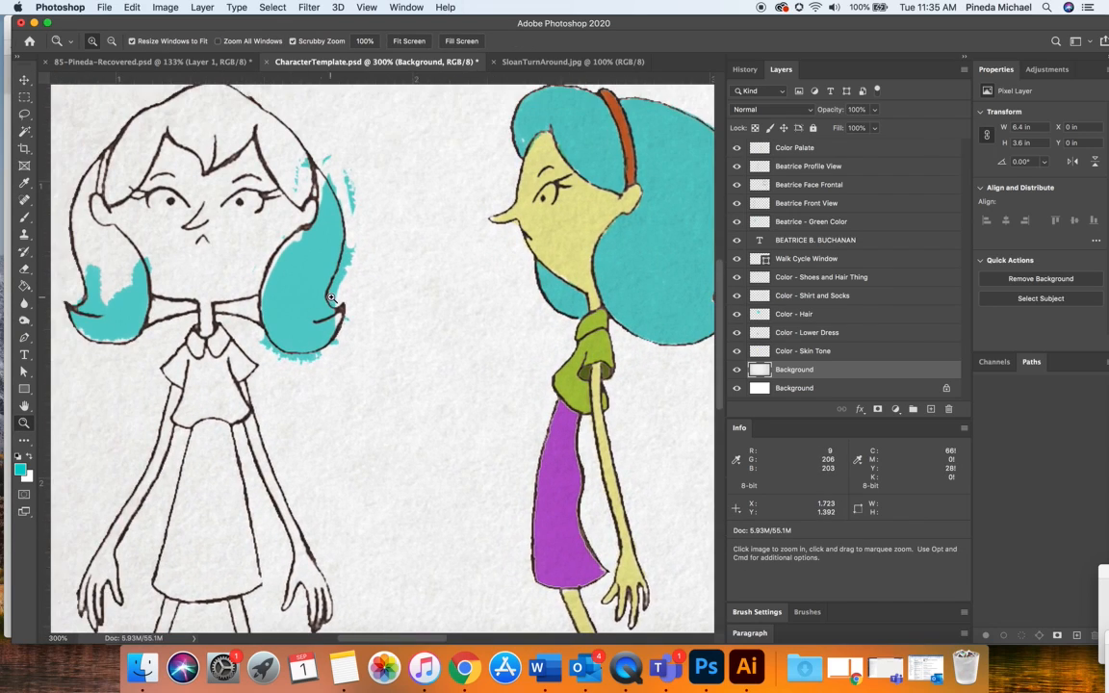
click(330, 299)
click(331, 298)
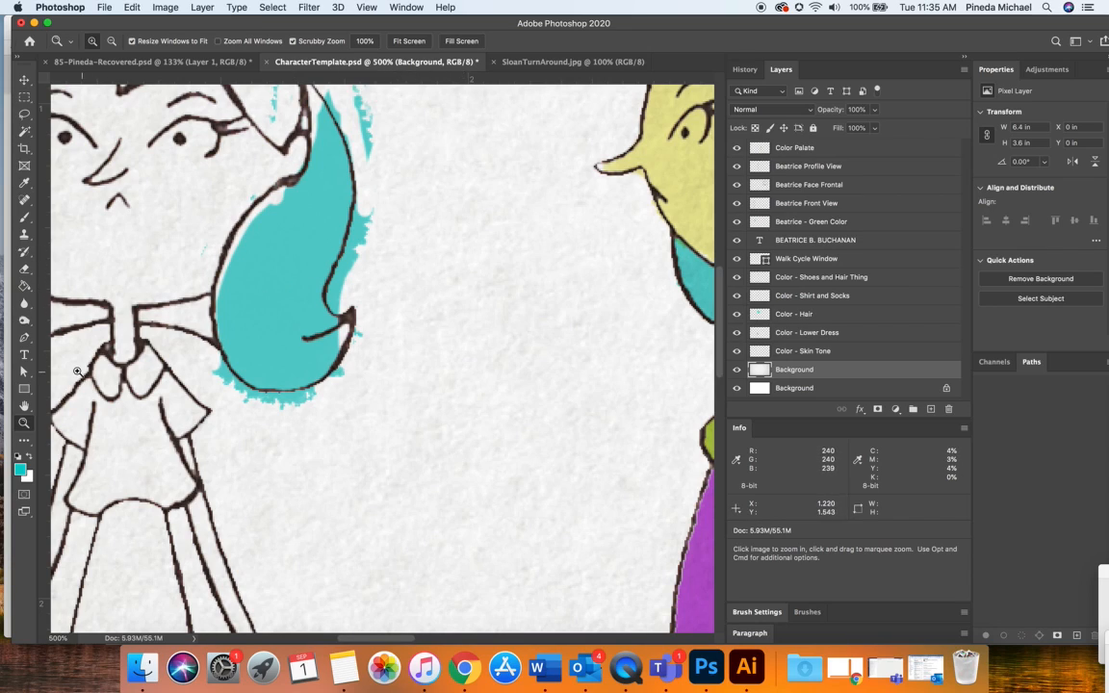
click(25, 406)
double_click(29, 408)
click(25, 422)
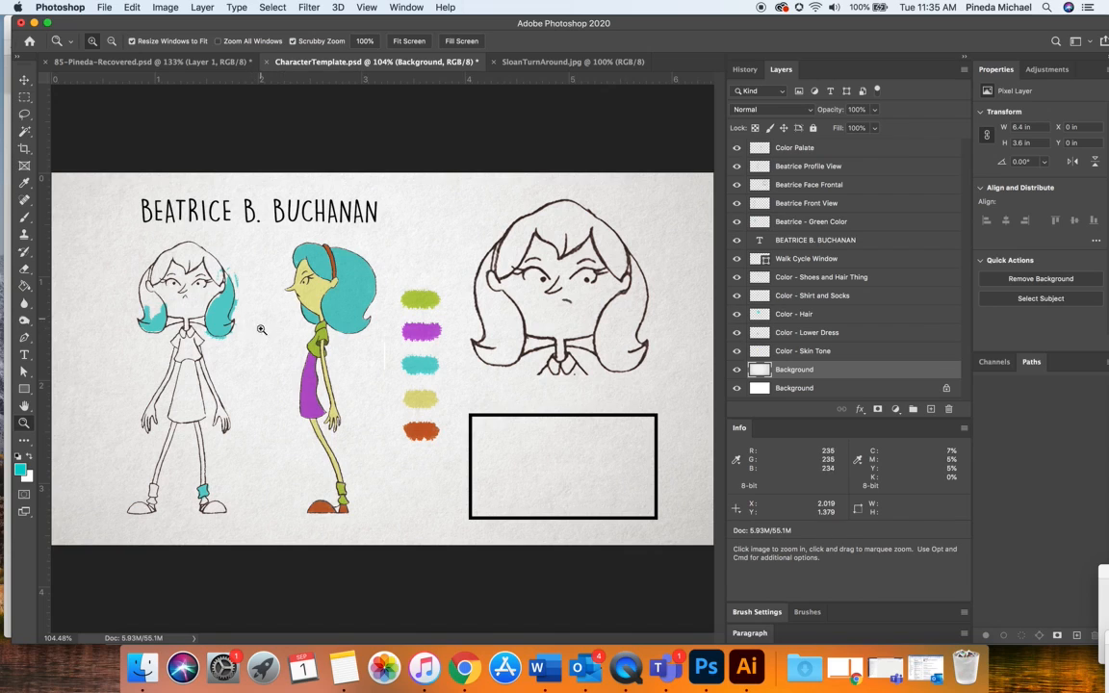
Select the Beatrice - Green Color layer through the front view's teal hair and check the figure with that layer hidden and shown.
click(195, 331)
scroll(256, 337, left, 4)
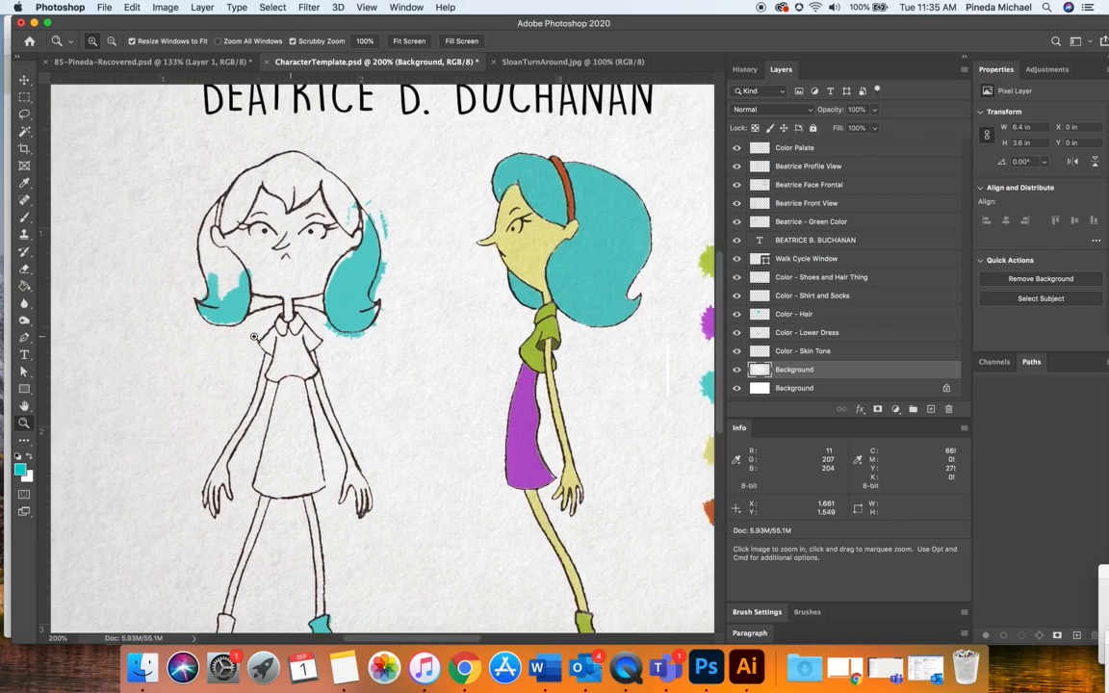
key(v)
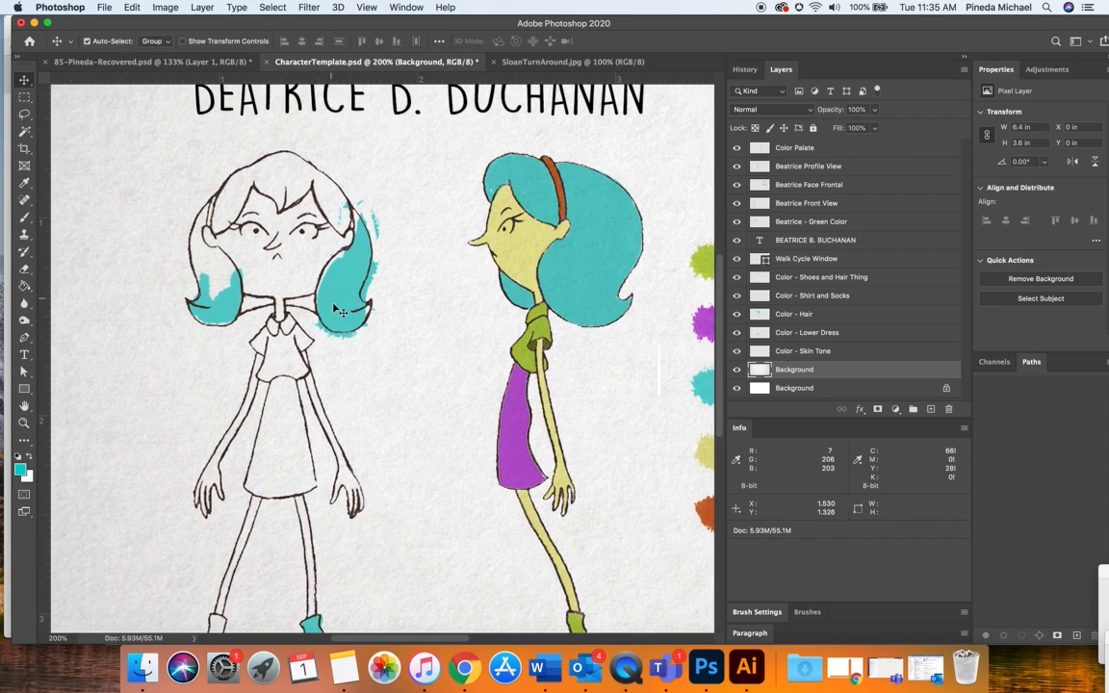
click(339, 313)
click(738, 221)
click(738, 222)
click(738, 221)
click(738, 221)
Set the Beatrice - Green Color layer's blend mode to Multiply, previewing other modes such as Linear Light for comparison.
click(24, 422)
click(414, 258)
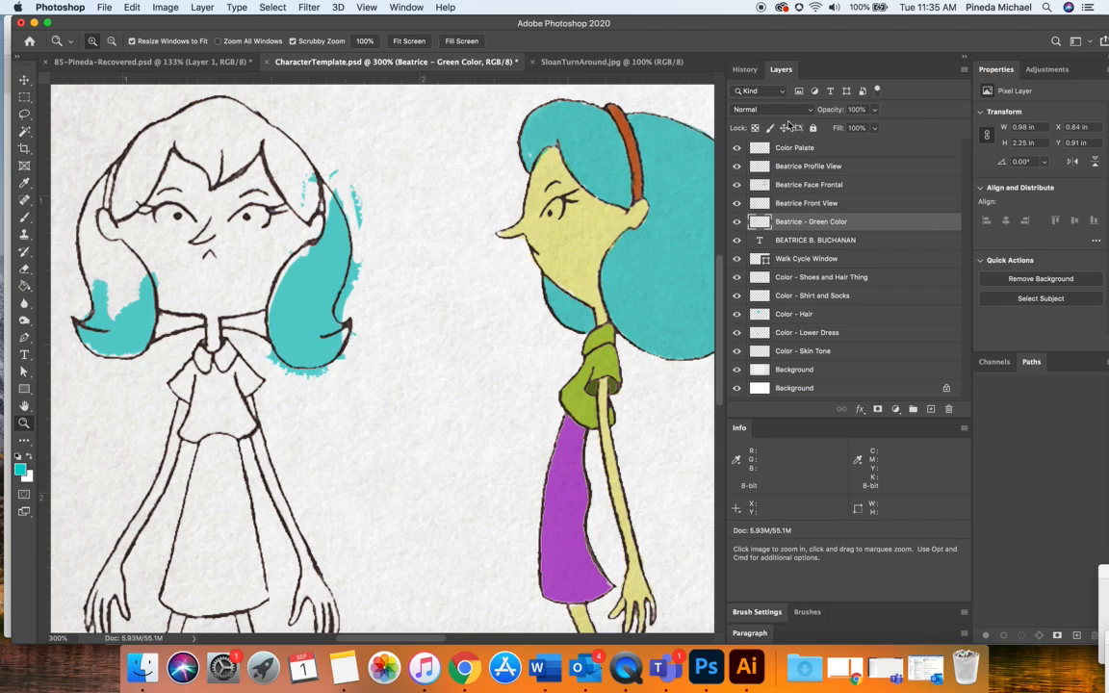
click(807, 113)
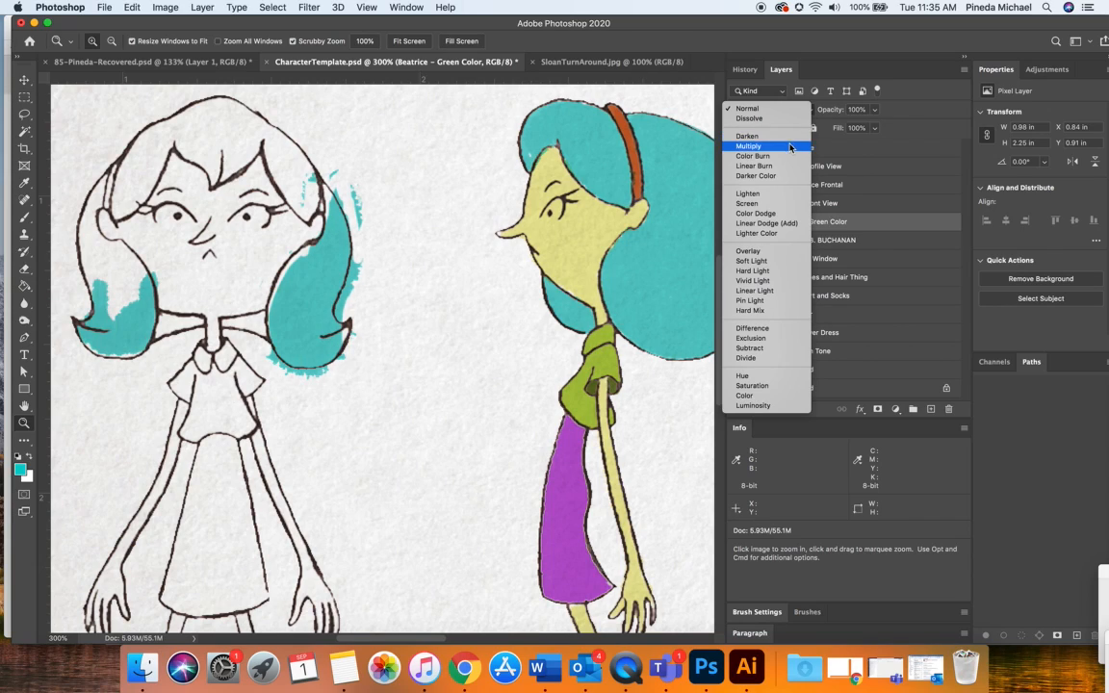
click(788, 148)
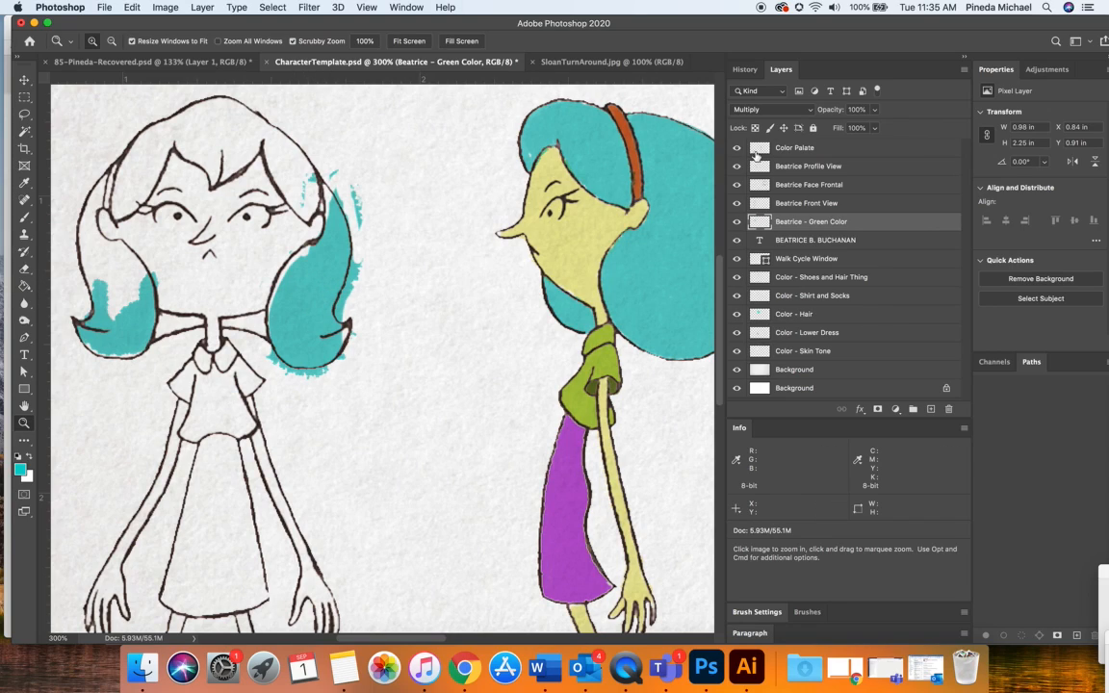
click(770, 109)
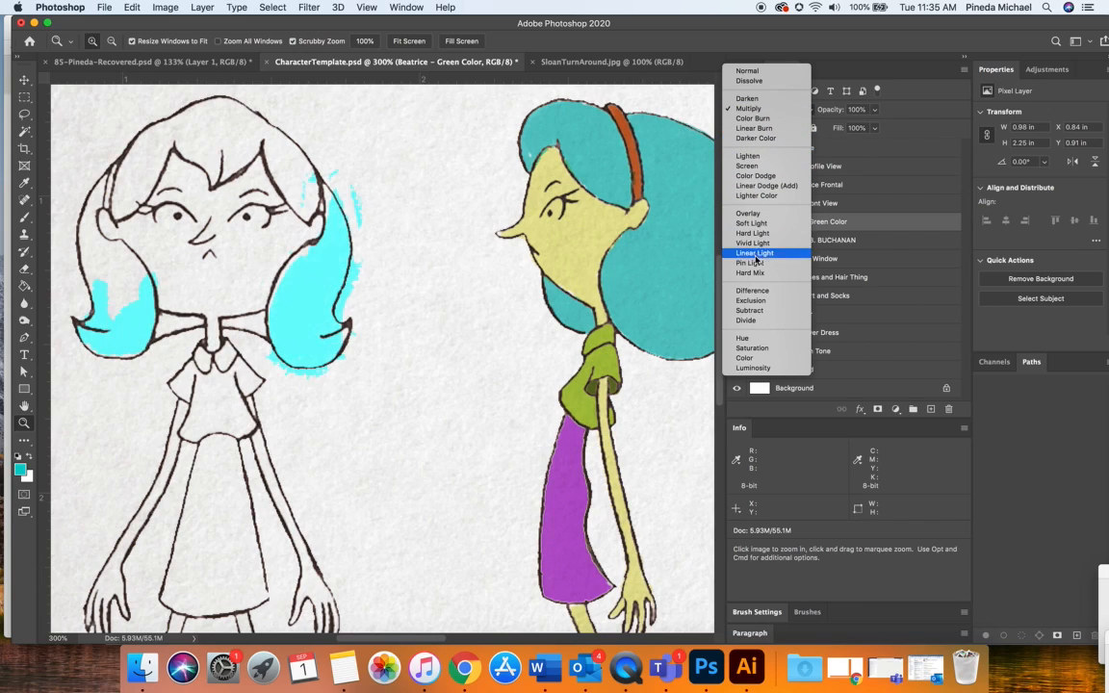
click(759, 112)
Compare the front view's teal hair with the colored profile view and palette swatches, ending on the whole sheet.
scroll(382, 273, down, 3)
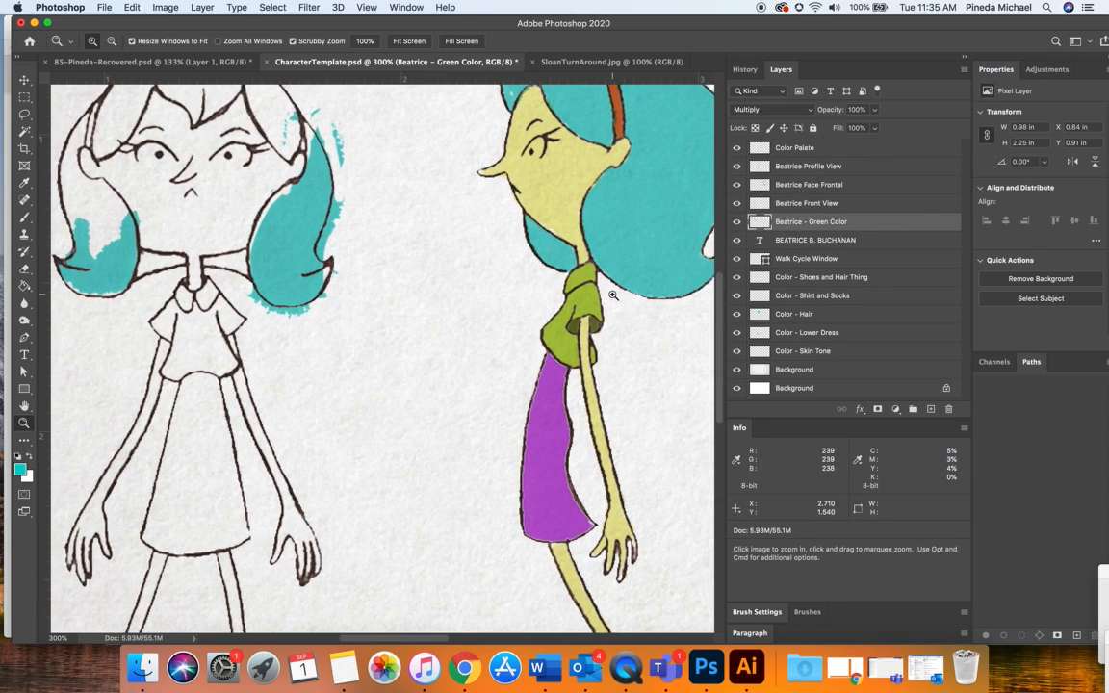
scroll(411, 384, right, 5)
scroll(411, 385, up, 2)
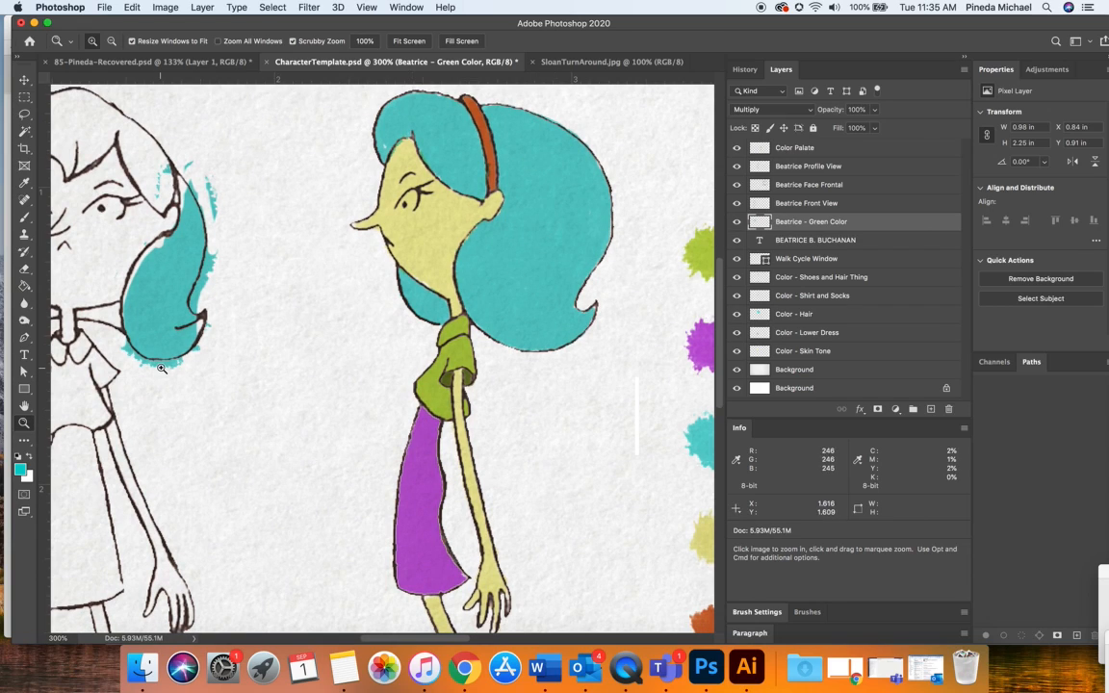
alt+click(433, 383)
scroll(432, 383, right, 4)
scroll(429, 384, down, 2)
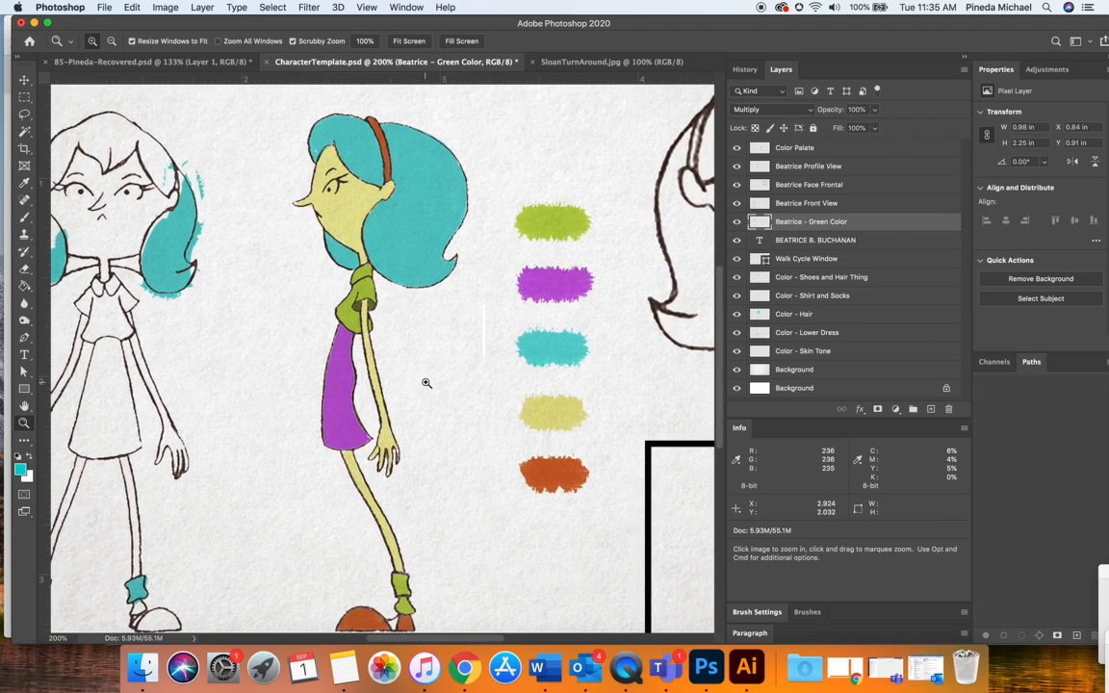
alt+click(427, 383)
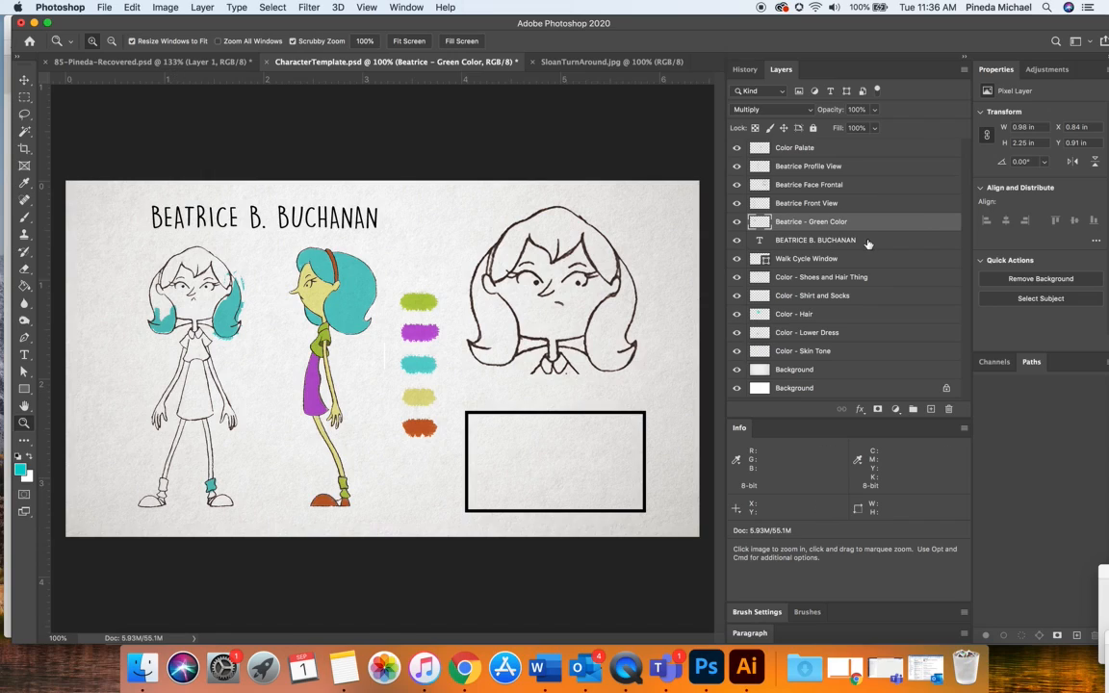
Check the blend modes of the Beatrice Front View, Color - Lower Dress and Color - Shirt and Socks layers.
click(813, 203)
click(788, 110)
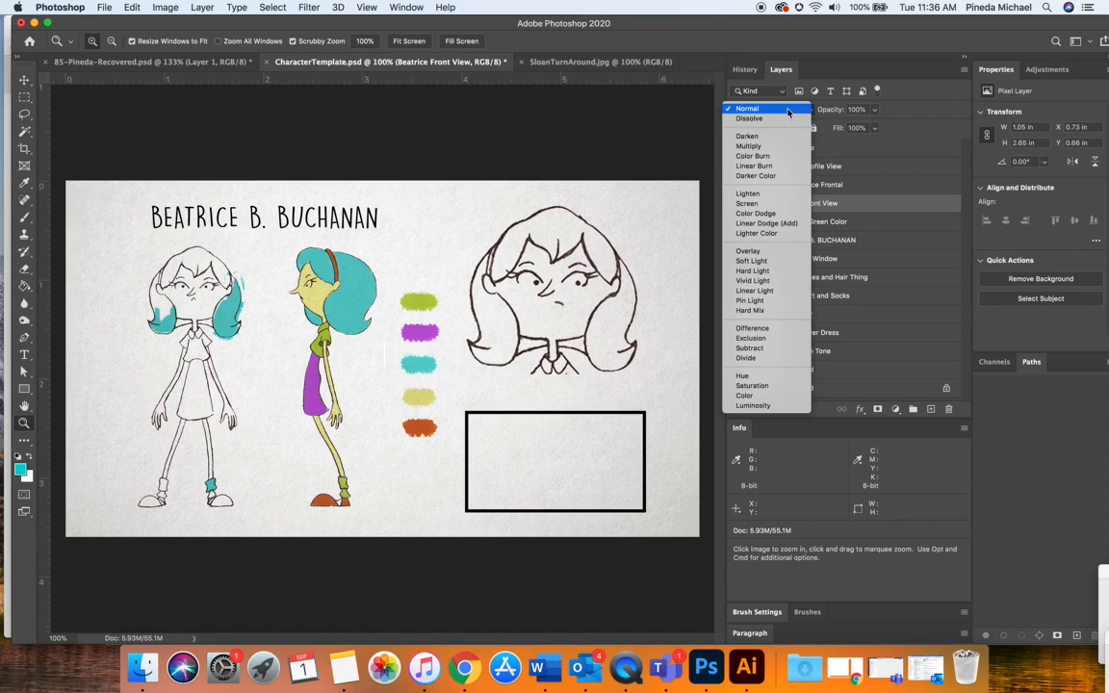
click(848, 240)
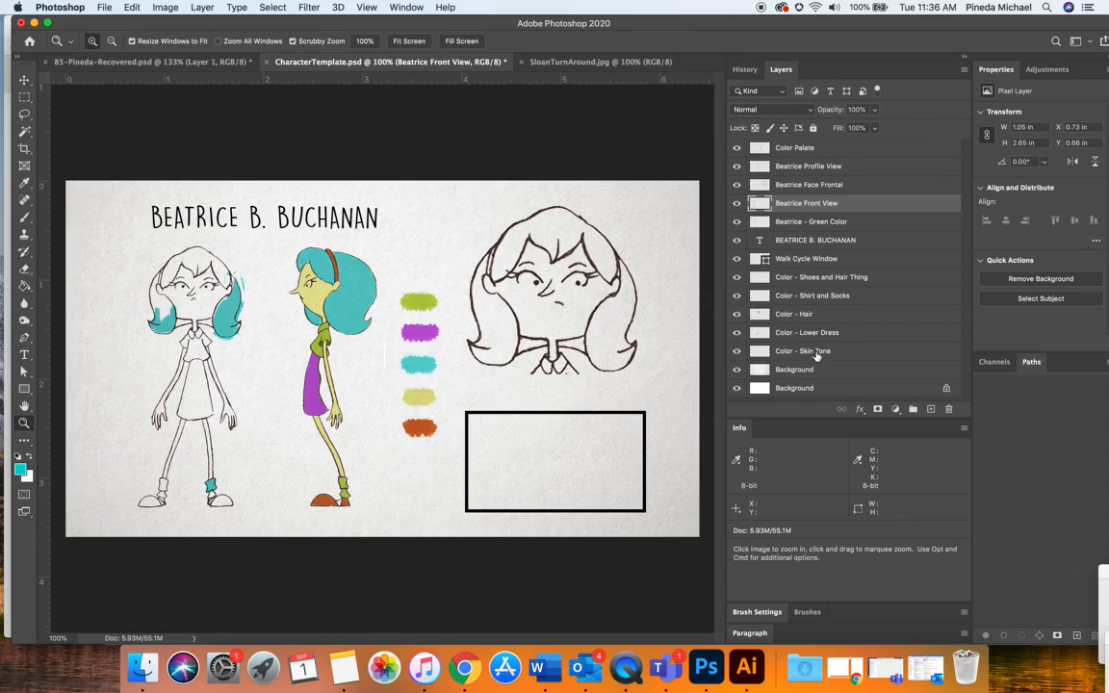
click(812, 333)
click(805, 296)
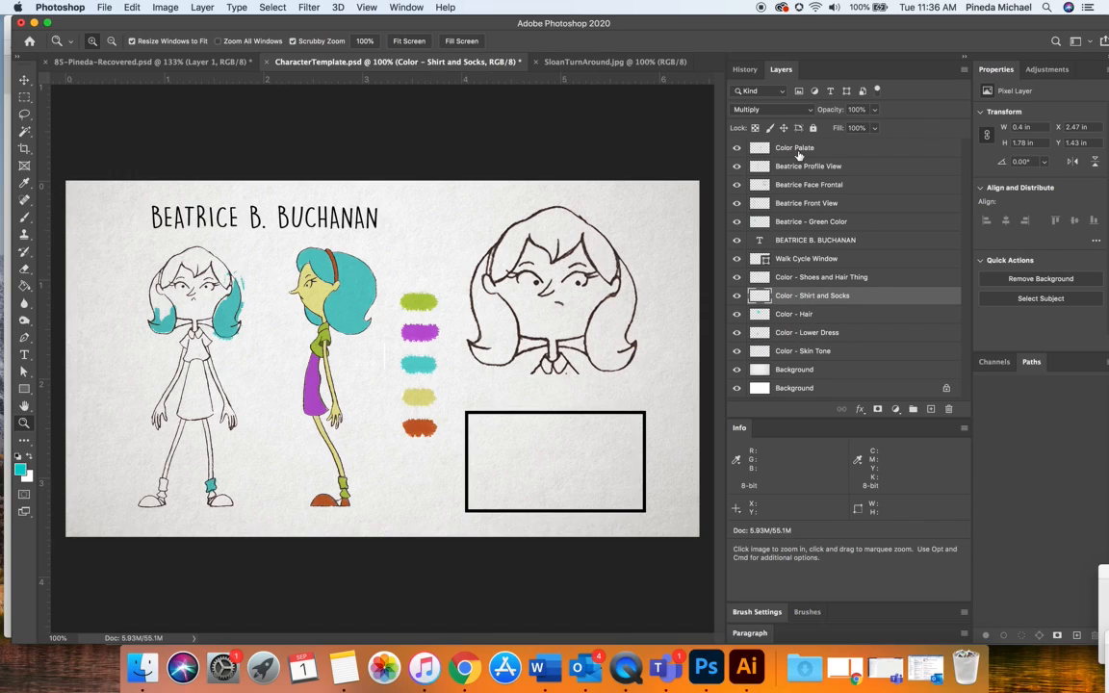
Check the blend modes of the Color - Shoes and Hair Thing, Color - Lower Dress and Color - Skin Tone layers.
click(795, 279)
click(800, 334)
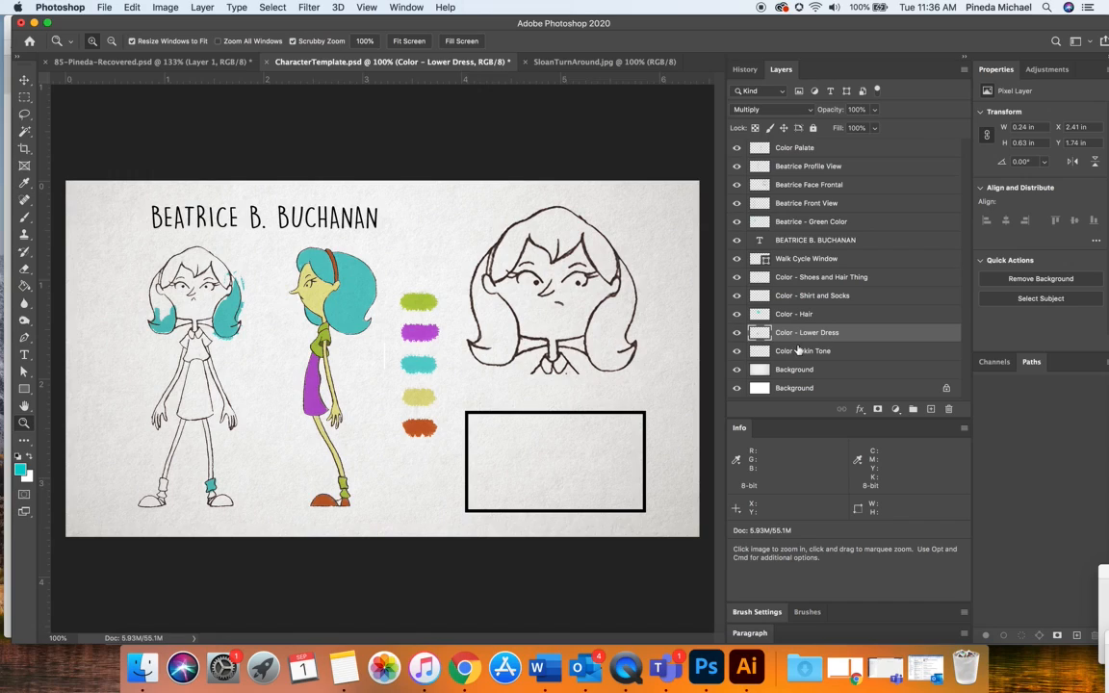
click(799, 353)
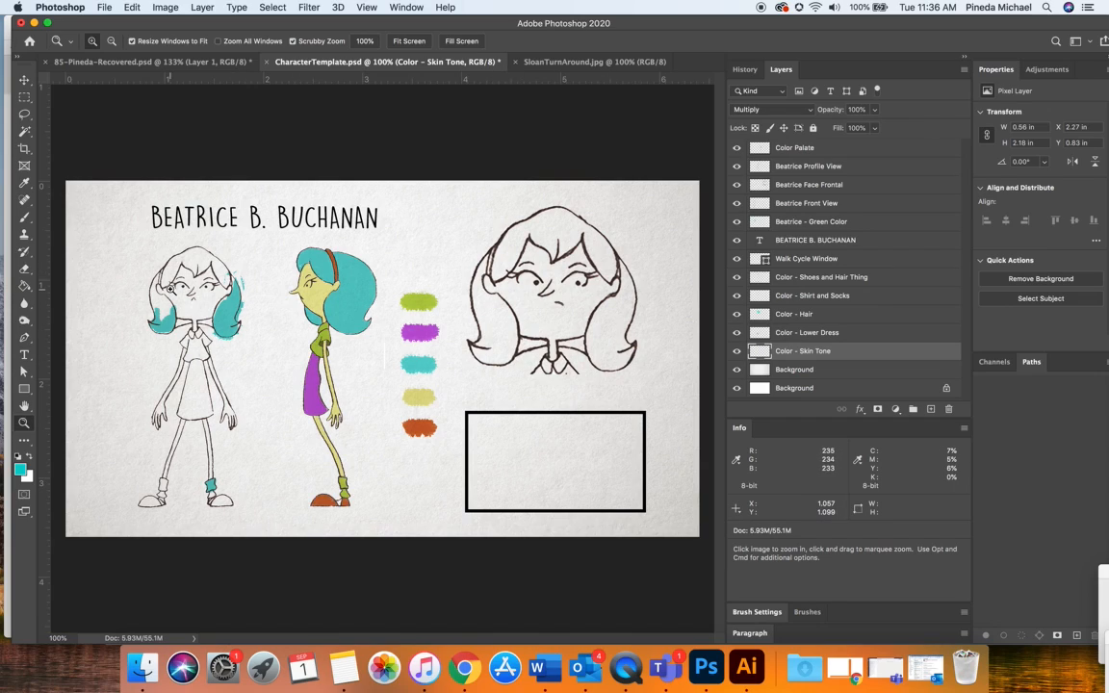
click(562, 289)
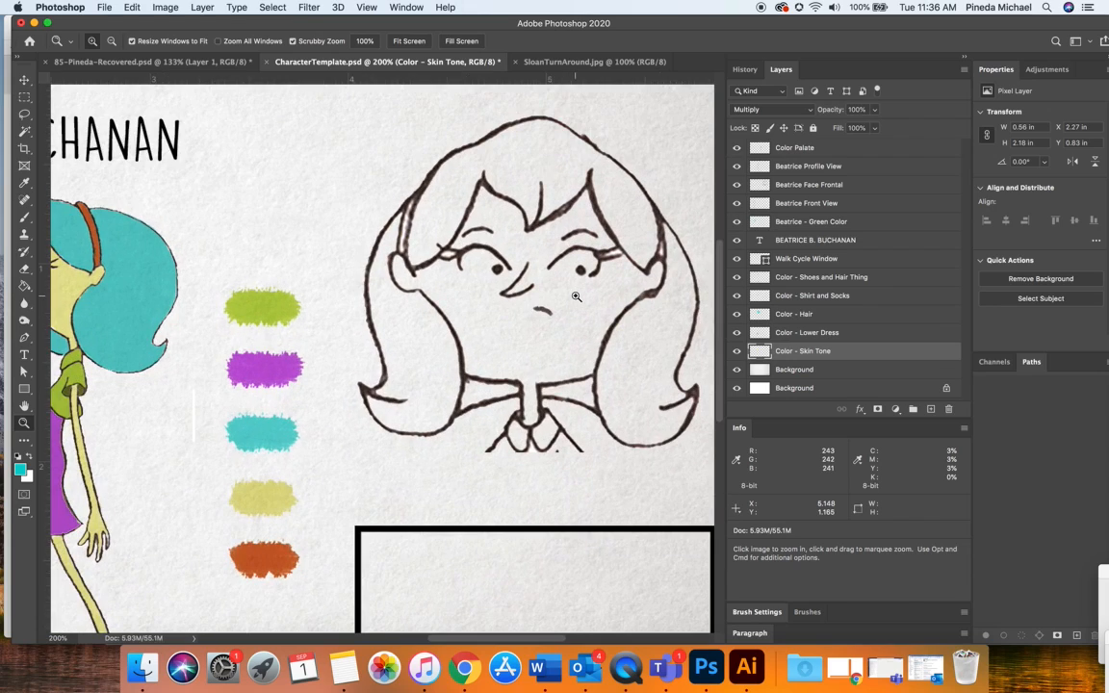
alt+click(653, 311)
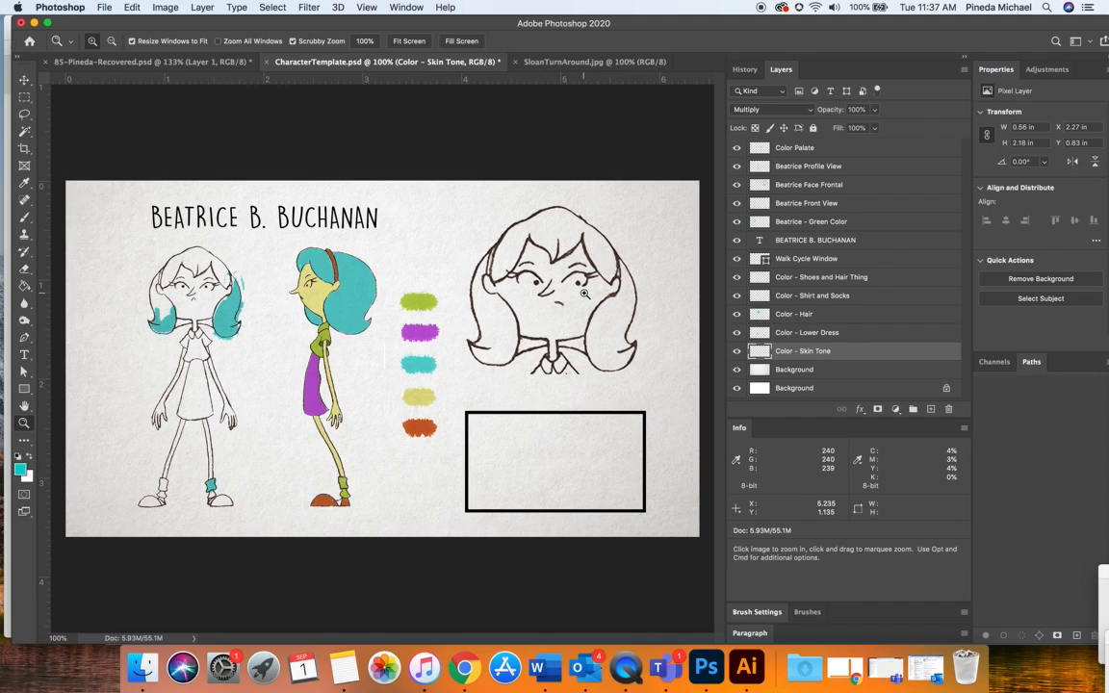
alt+click(606, 448)
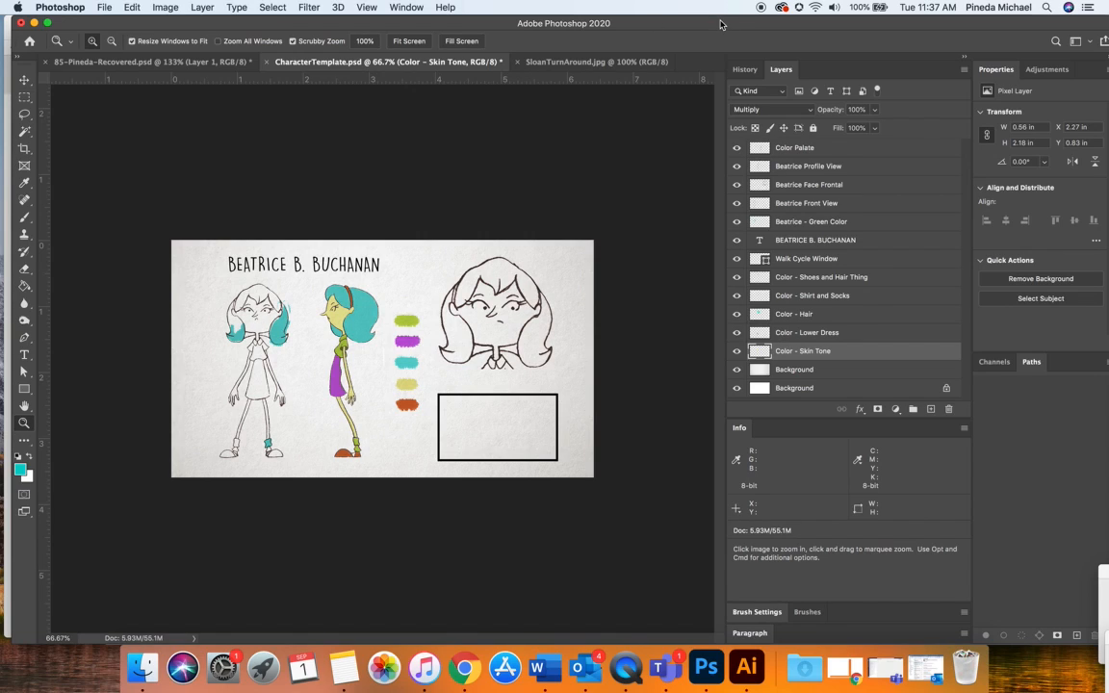
drag(719, 26, 717, 26)
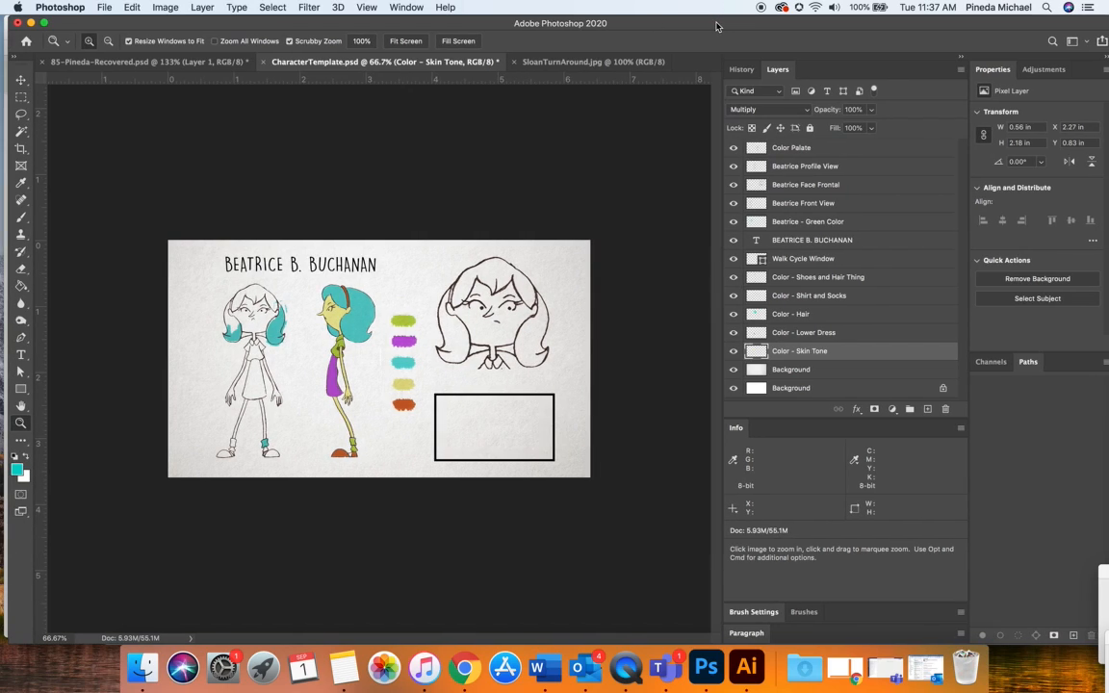